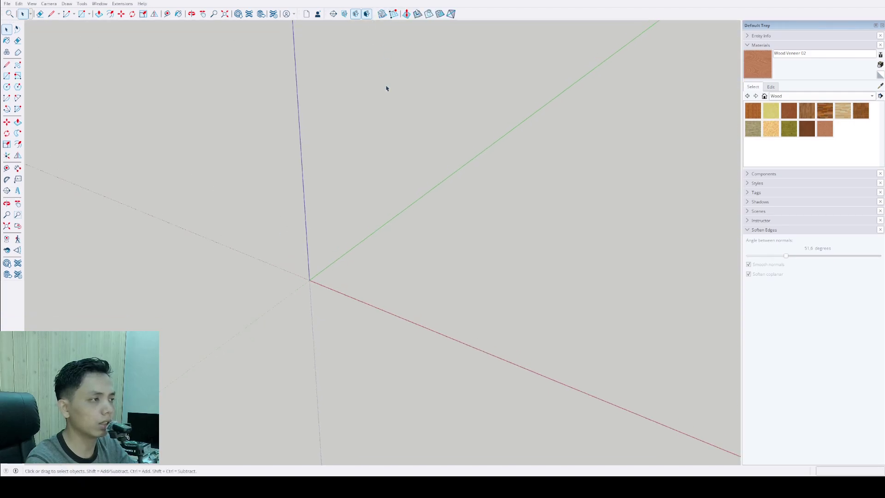
Create a flat rectangular sandbox grid with 3000 mm spacing from the origin, running along the red and green axes.
{"action": "left_click", "coordinate": [393, 13]}
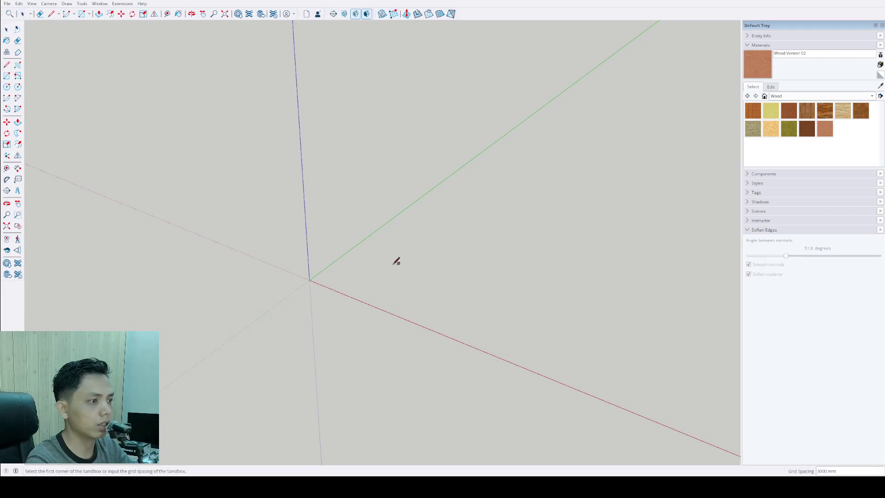
{"action": "left_click", "coordinate": [309, 279]}
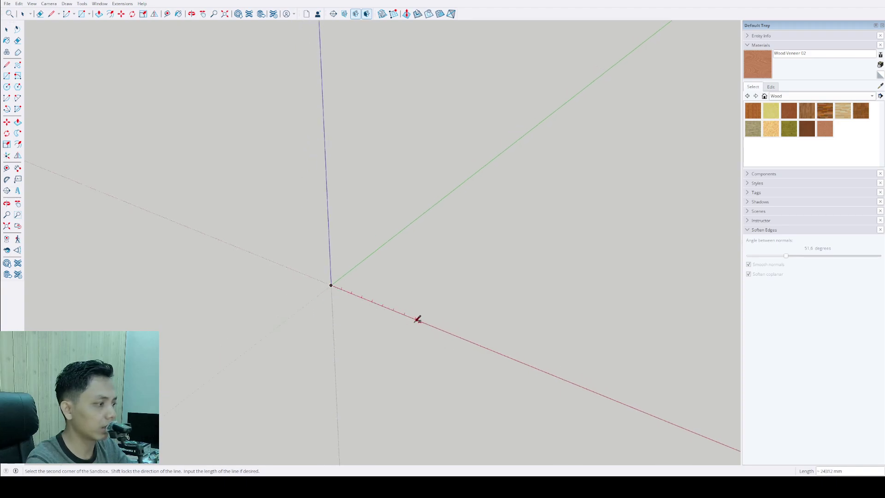
{"action": "scroll", "coordinate": [357, 289], "scroll_direction": "down", "scroll_amount": 3}
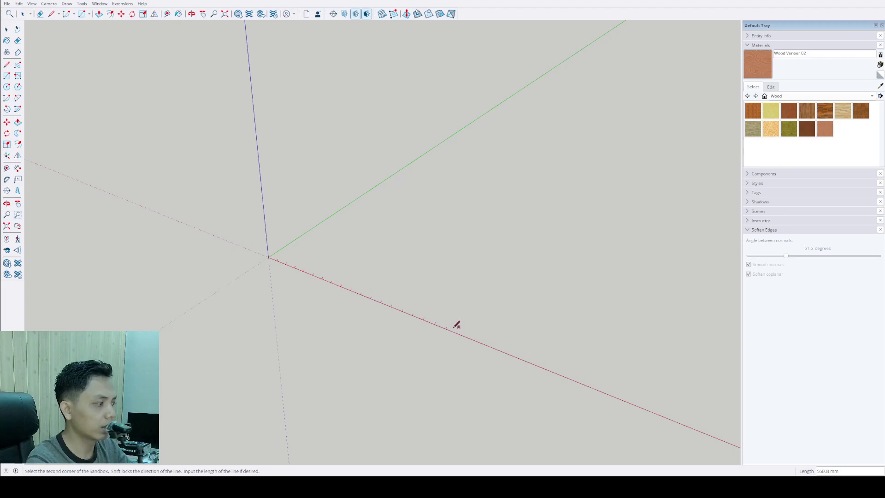
{"action": "scroll", "coordinate": [418, 314], "scroll_direction": "up", "scroll_amount": 1}
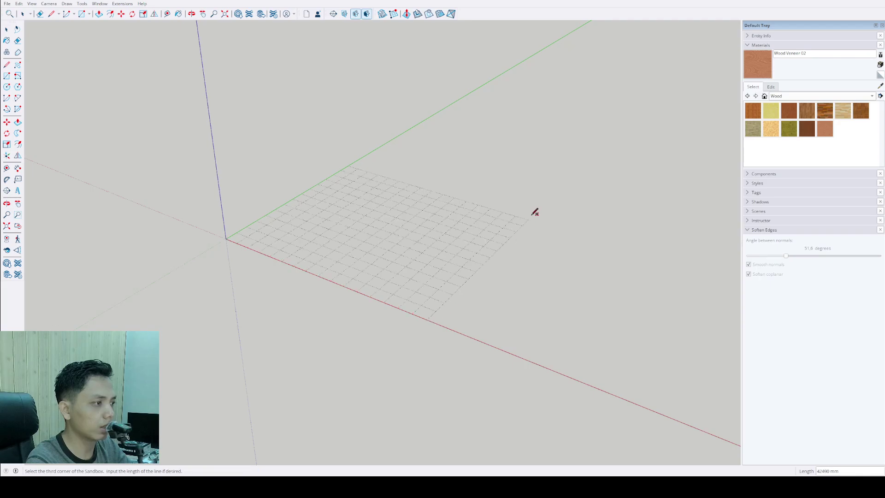
{"action": "left_click", "coordinate": [594, 143]}
{"action": "scroll", "coordinate": [397, 251], "scroll_direction": "up", "scroll_amount": 3}
{"action": "middle_click_drag", "start_coordinate": [396, 251], "coordinate": [494, 274]}
{"action": "left_click", "coordinate": [429, 239]}
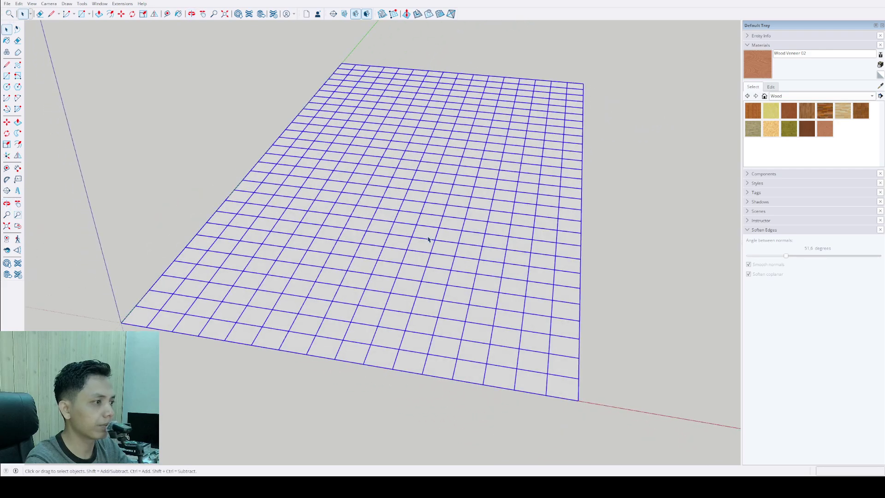
{"action": "scroll", "coordinate": [428, 239], "scroll_direction": "down", "scroll_amount": 3}
{"action": "middle_click_drag", "start_coordinate": [388, 215], "coordinate": [355, 284]}
{"action": "key", "text": "ctrl+t"}
{"action": "key", "text": "space"}
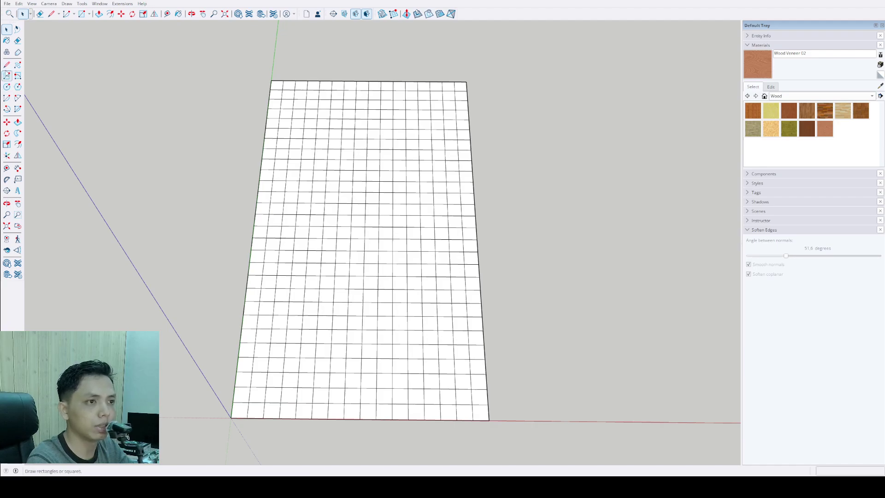
Draw a closed, irregular four-sided outline with the Line tool over the grid, inside its boundary.
{"action": "middle_click_drag", "start_coordinate": [340, 168], "coordinate": [310, 143]}
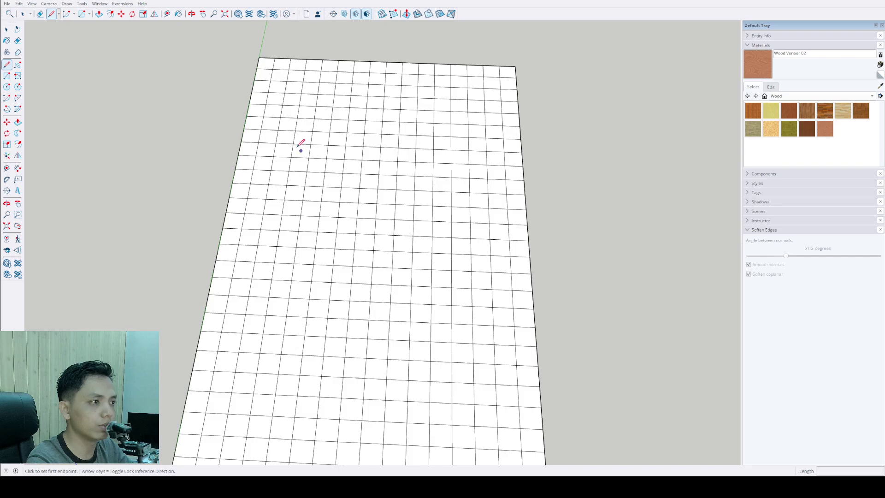
{"action": "scroll", "coordinate": [300, 139], "scroll_direction": "up", "scroll_amount": 2}
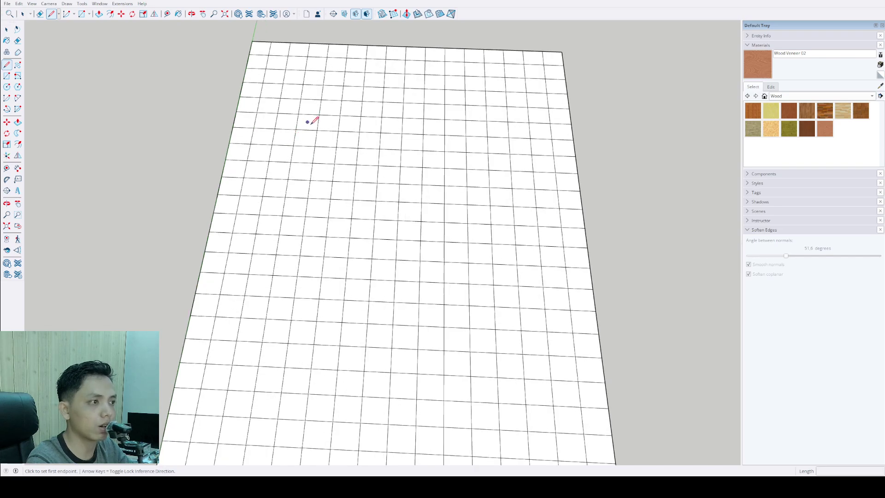
{"action": "scroll", "coordinate": [309, 123], "scroll_direction": "up", "scroll_amount": 1}
{"action": "scroll", "coordinate": [313, 155], "scroll_direction": "down", "scroll_amount": 3}
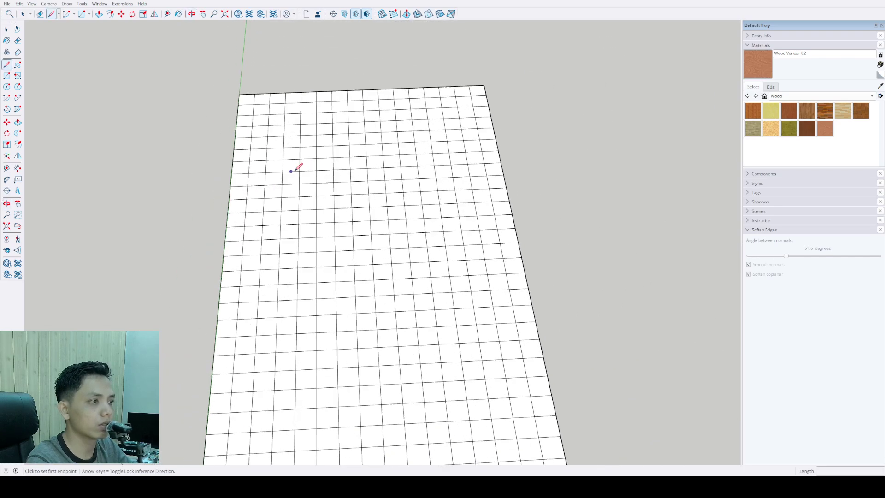
{"action": "scroll", "coordinate": [295, 184], "scroll_direction": "down", "scroll_amount": 2}
{"action": "scroll", "coordinate": [293, 159], "scroll_direction": "up", "scroll_amount": 5}
{"action": "left_click", "coordinate": [299, 155]}
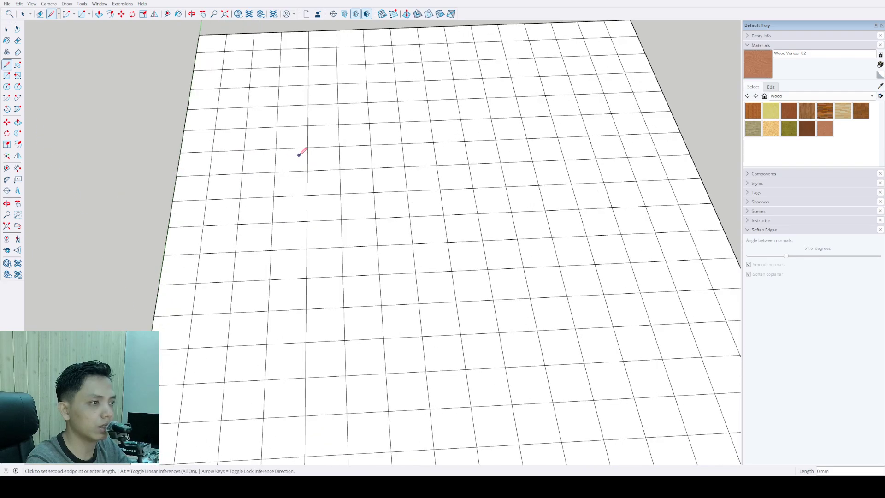
{"action": "scroll", "coordinate": [290, 168], "scroll_direction": "down", "scroll_amount": 3}
{"action": "scroll", "coordinate": [268, 272], "scroll_direction": "up", "scroll_amount": 3}
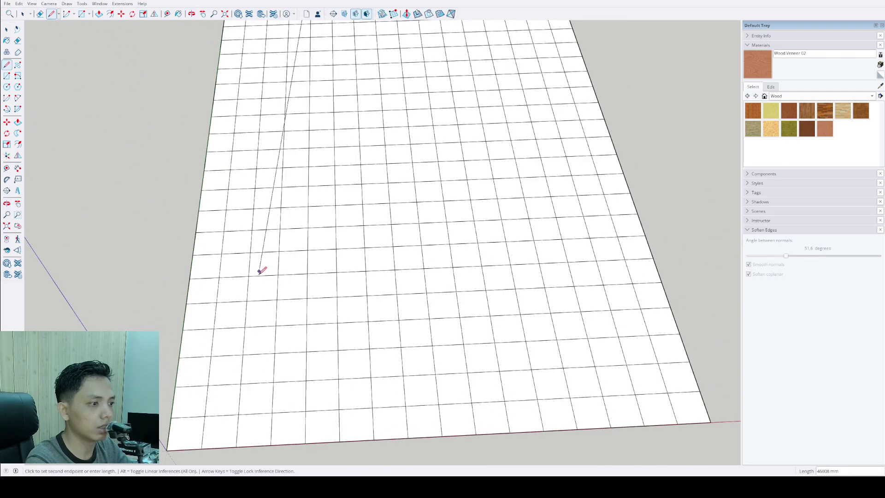
{"action": "scroll", "coordinate": [269, 295], "scroll_direction": "down", "scroll_amount": 3}
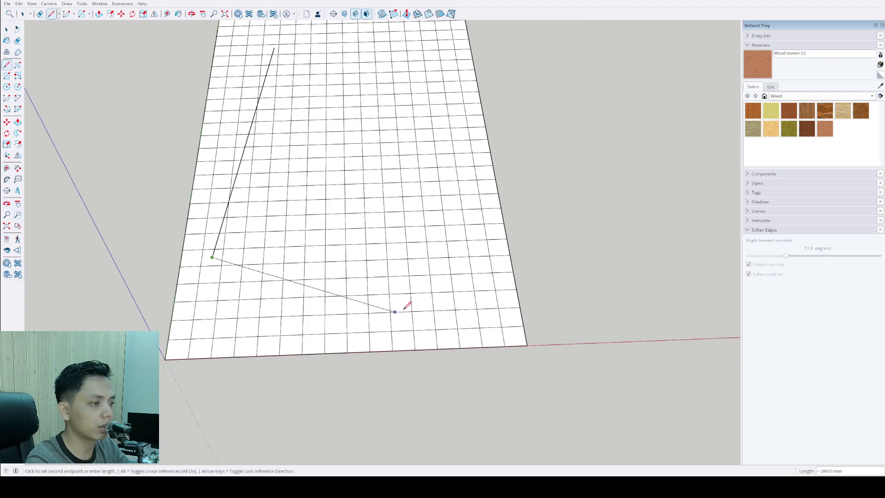
{"action": "scroll", "coordinate": [429, 240], "scroll_direction": "down", "scroll_amount": 2}
{"action": "scroll", "coordinate": [435, 145], "scroll_direction": "up", "scroll_amount": 5}
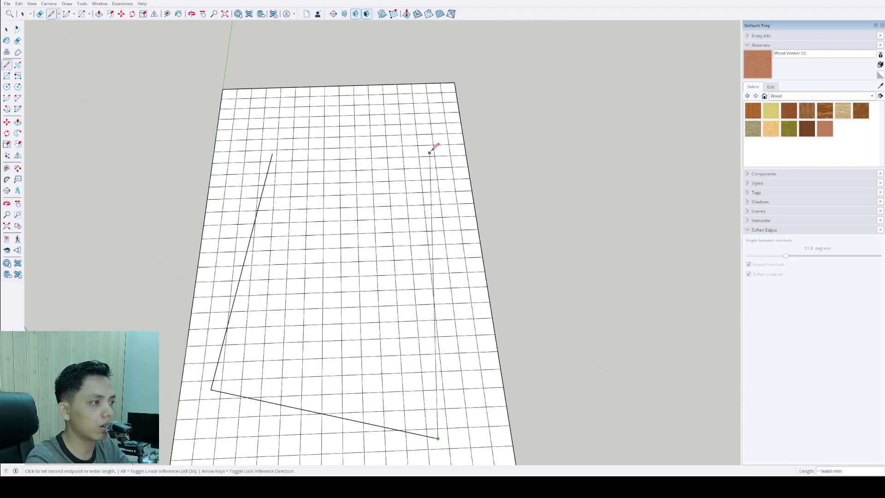
{"action": "left_click", "coordinate": [400, 121]}
{"action": "scroll", "coordinate": [233, 154], "scroll_direction": "down", "scroll_amount": 2}
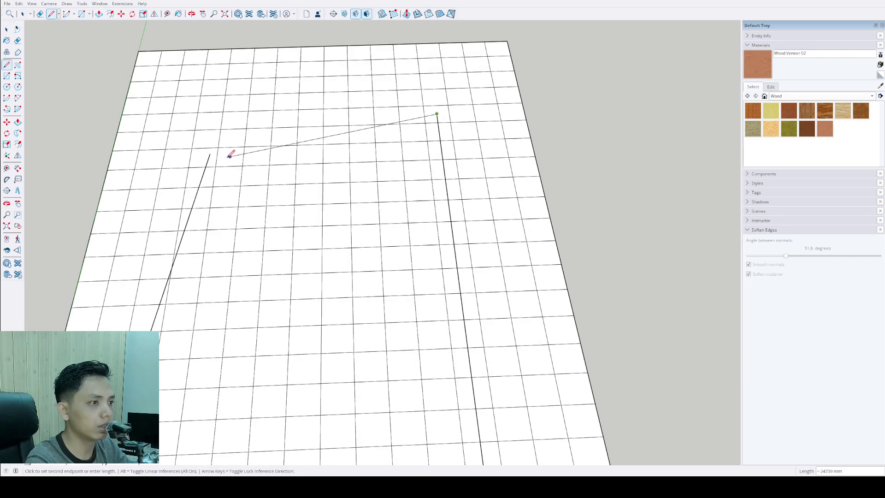
{"action": "left_click", "coordinate": [213, 148]}
{"action": "key", "text": "space"}
Move the four-sided face with its edges straight down along the blue axis, well below the grid.
{"action": "scroll", "coordinate": [323, 152], "scroll_direction": "down", "scroll_amount": 4}
{"action": "middle_click_drag", "start_coordinate": [335, 245], "coordinate": [365, 270]}
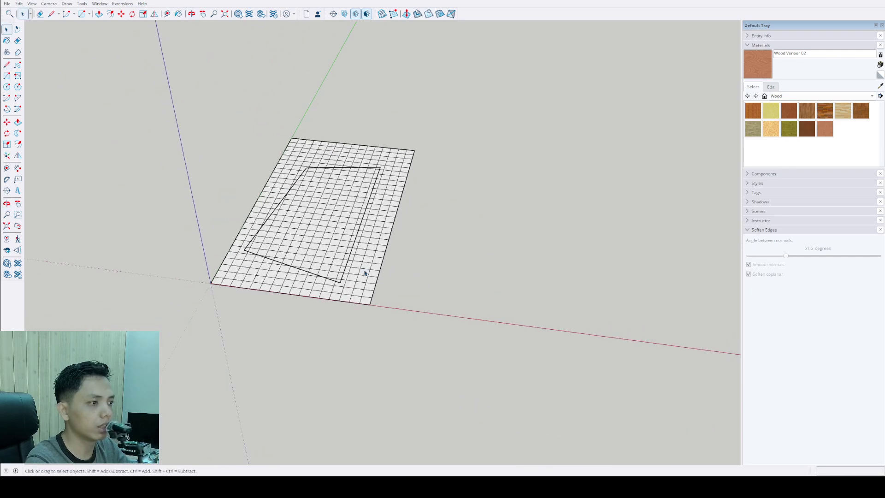
{"action": "scroll", "coordinate": [346, 239], "scroll_direction": "up", "scroll_amount": 4}
{"action": "scroll", "coordinate": [346, 217], "scroll_direction": "down", "scroll_amount": 3}
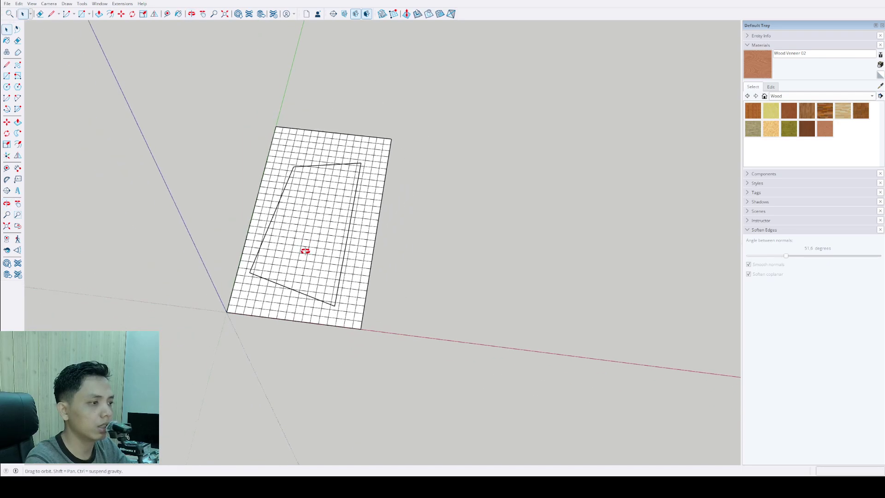
{"action": "middle_click_drag", "start_coordinate": [306, 251], "coordinate": [325, 285]}
{"action": "scroll", "coordinate": [296, 271], "scroll_direction": "up", "scroll_amount": 3}
{"action": "scroll", "coordinate": [325, 292], "scroll_direction": "up", "scroll_amount": 3}
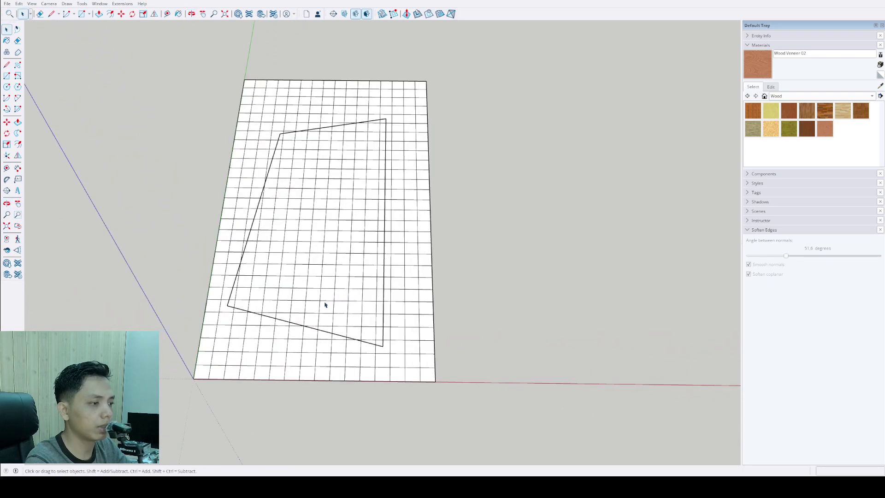
{"action": "mouse_move", "coordinate": [265, 316]}
{"action": "middle_mouse_down"}
{"action": "mouse_move", "coordinate": [283, 312]}
{"action": "mouse_move", "coordinate": [214, 272]}
{"action": "mouse_move", "coordinate": [224, 273]}
{"action": "middle_mouse_up"}
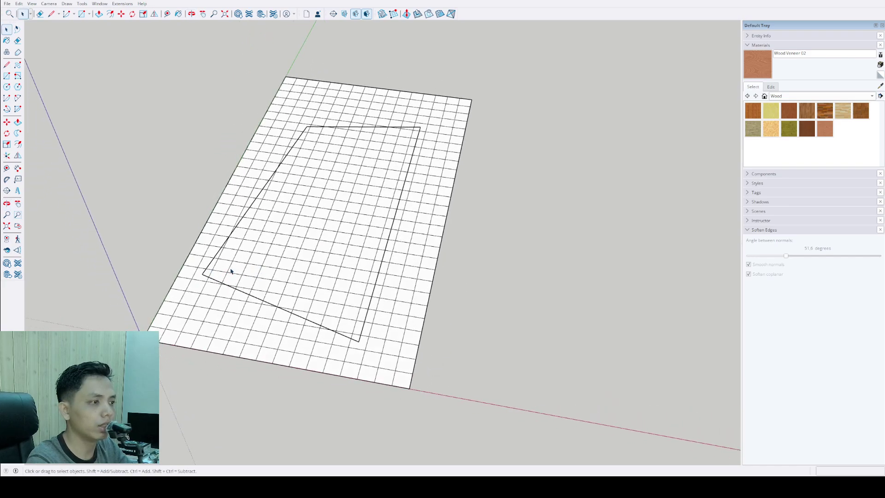
{"action": "mouse_move", "coordinate": [445, 104]}
{"action": "middle_mouse_down"}
{"action": "mouse_move", "coordinate": [351, 256]}
{"action": "mouse_move", "coordinate": [387, 212]}
{"action": "mouse_move", "coordinate": [371, 249]}
{"action": "mouse_move", "coordinate": [340, 194]}
{"action": "mouse_move", "coordinate": [367, 215]}
{"action": "mouse_move", "coordinate": [360, 221]}
{"action": "middle_mouse_up"}
{"action": "double_click", "coordinate": [385, 207]}
{"action": "key", "text": "m"}
{"action": "left_click", "coordinate": [372, 216]}
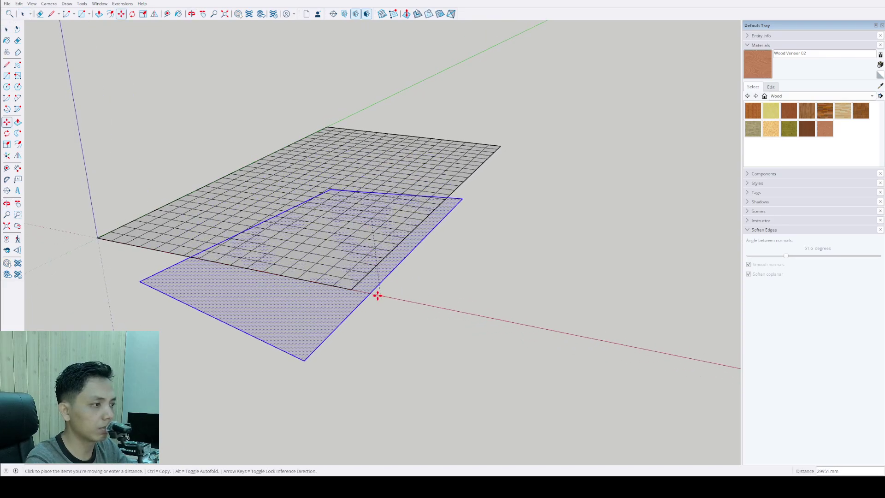
{"action": "middle_click_drag", "start_coordinate": [373, 278], "coordinate": [357, 235]}
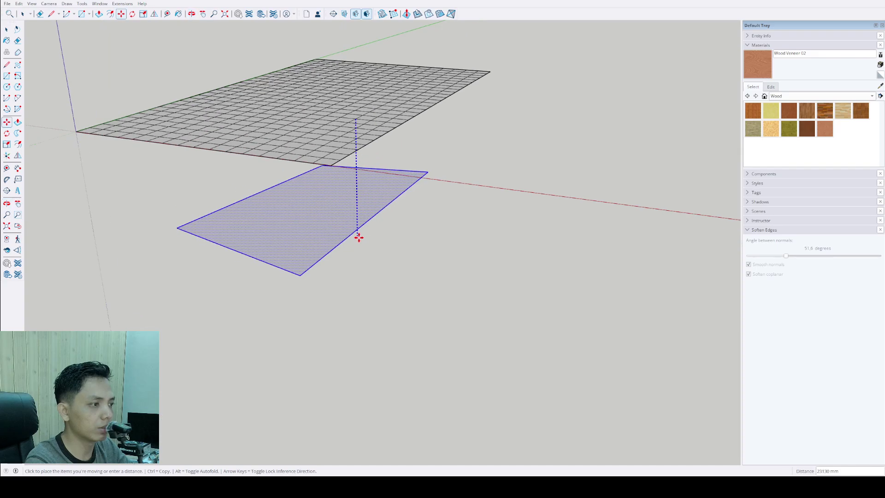
{"action": "left_click", "coordinate": [362, 332]}
{"action": "key", "text": "space"}
{"action": "scroll", "coordinate": [329, 307], "scroll_direction": "down", "scroll_amount": 3}
{"action": "middle_click_drag", "start_coordinate": [330, 308], "coordinate": [354, 187]}
{"action": "left_click", "coordinate": [351, 212]}
{"action": "scroll", "coordinate": [350, 220], "scroll_direction": "up", "scroll_amount": 2}
{"action": "middle_click_drag", "start_coordinate": [350, 220], "coordinate": [346, 233], "text": "shift"}
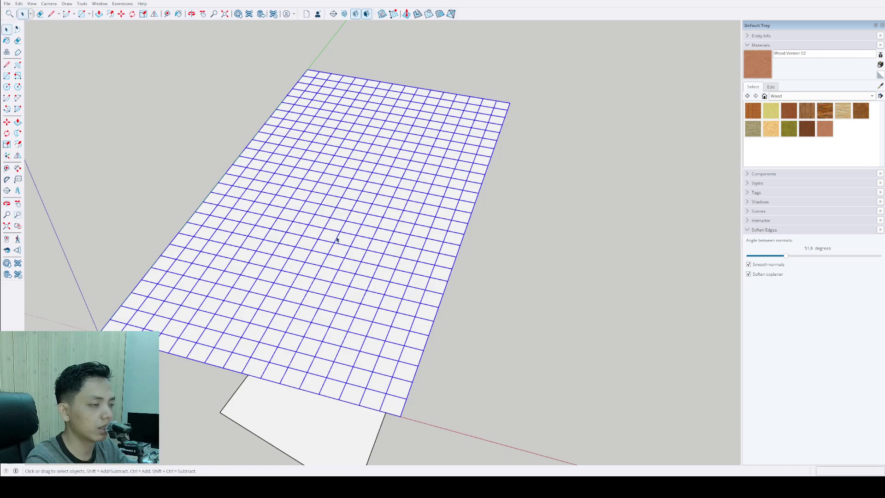
{"action": "scroll", "coordinate": [336, 238], "scroll_direction": "down", "scroll_amount": 2}
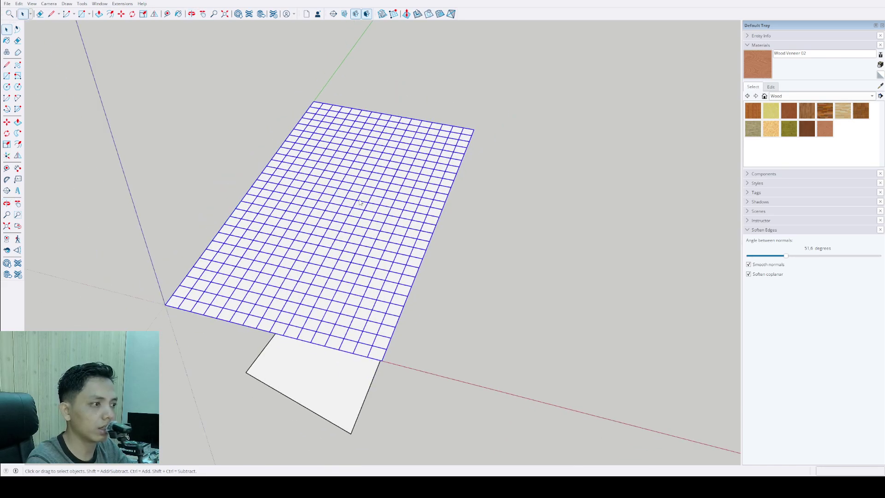
{"action": "middle_click_drag", "start_coordinate": [361, 222], "coordinate": [484, 185]}
{"action": "left_click", "coordinate": [532, 165]}
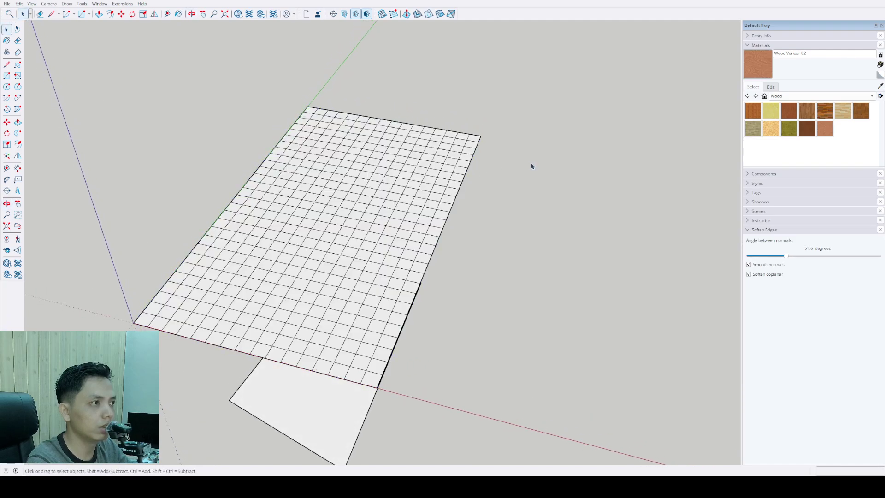
Smoove the grid upward with a 10000 mm radius, forming hills from the origin corner along the red-axis edge.
{"action": "left_click", "coordinate": [407, 15]}
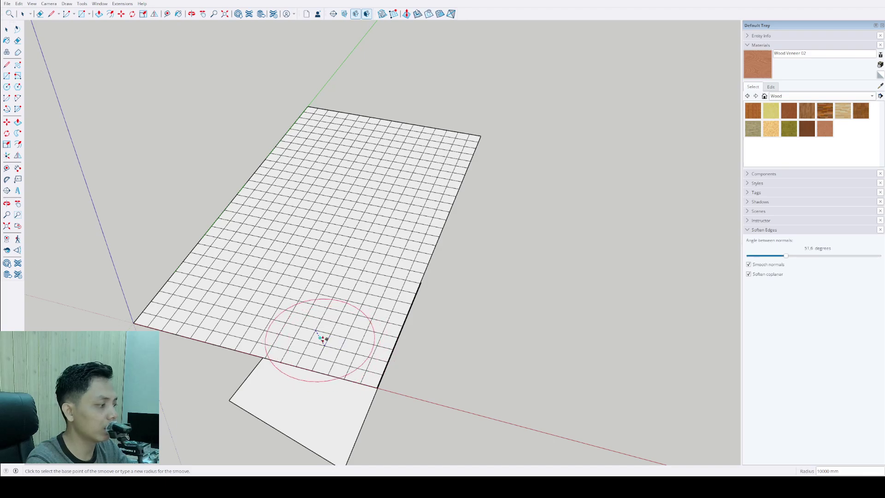
{"action": "scroll", "coordinate": [273, 317], "scroll_direction": "down", "scroll_amount": 1}
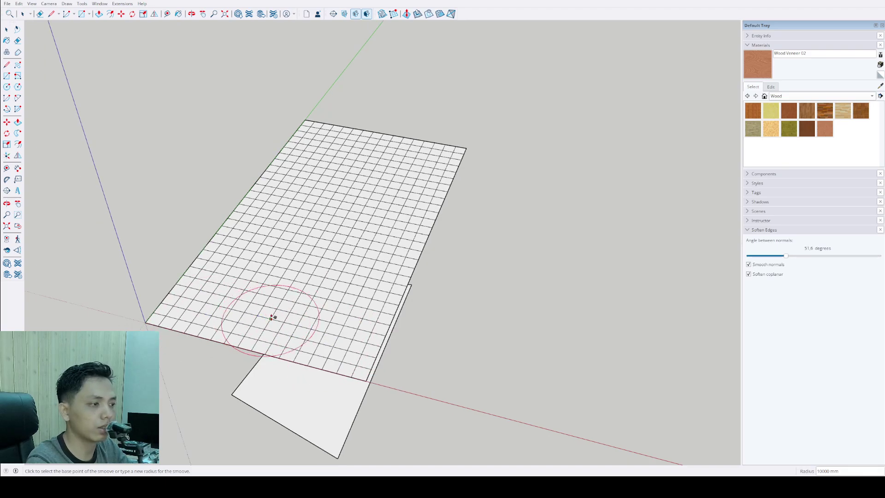
{"action": "middle_click_drag", "start_coordinate": [273, 317], "coordinate": [208, 271]}
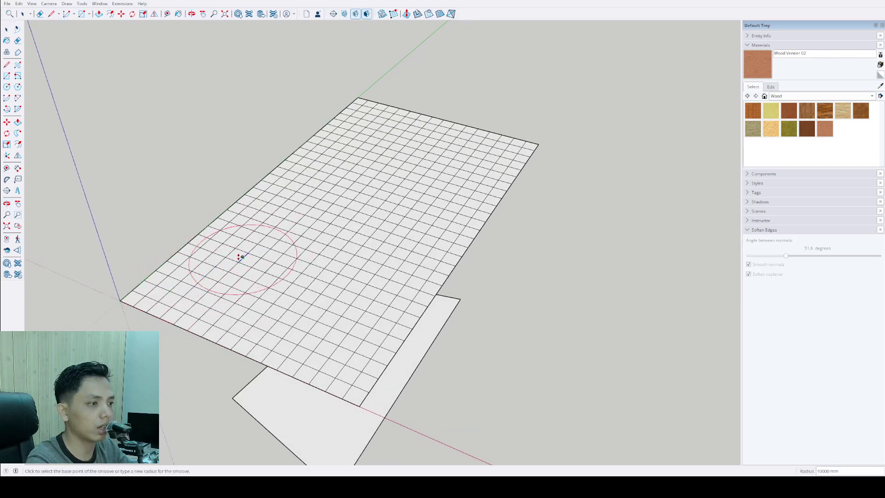
{"action": "left_click", "coordinate": [225, 269]}
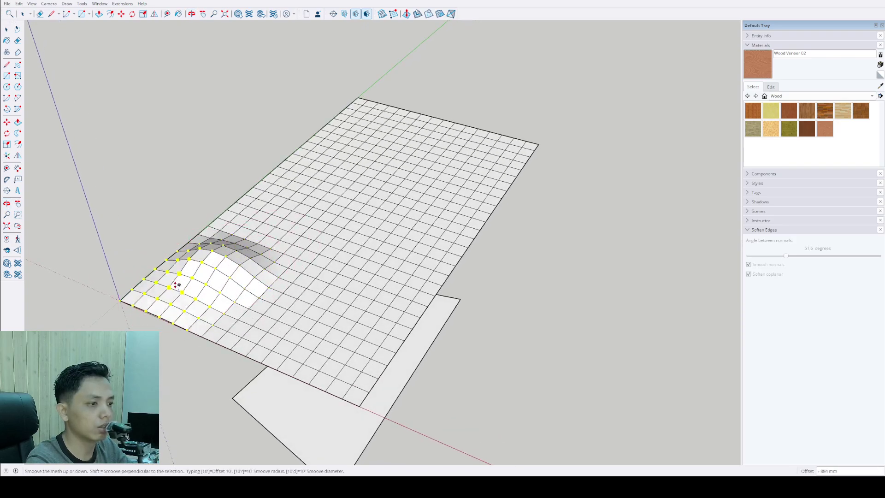
{"action": "left_click", "coordinate": [144, 296]}
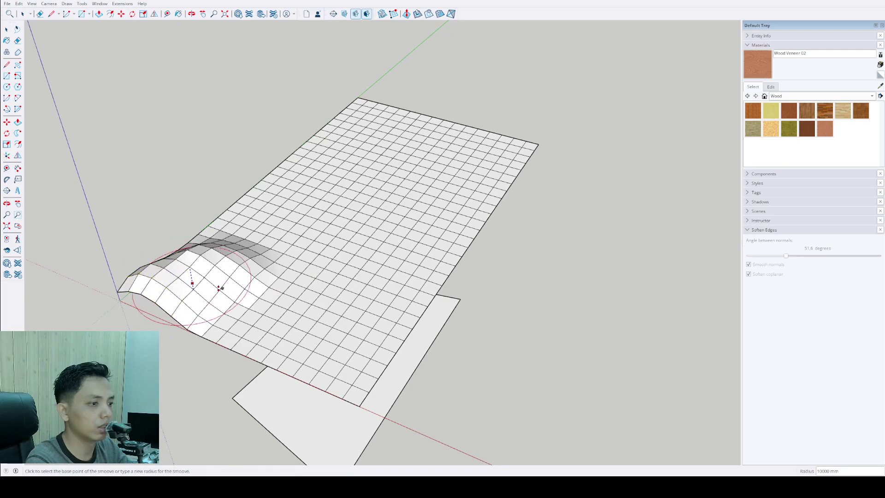
{"action": "left_click", "coordinate": [251, 287]}
{"action": "left_click", "coordinate": [325, 289]}
{"action": "scroll", "coordinate": [310, 313], "scroll_direction": "down", "scroll_amount": 2}
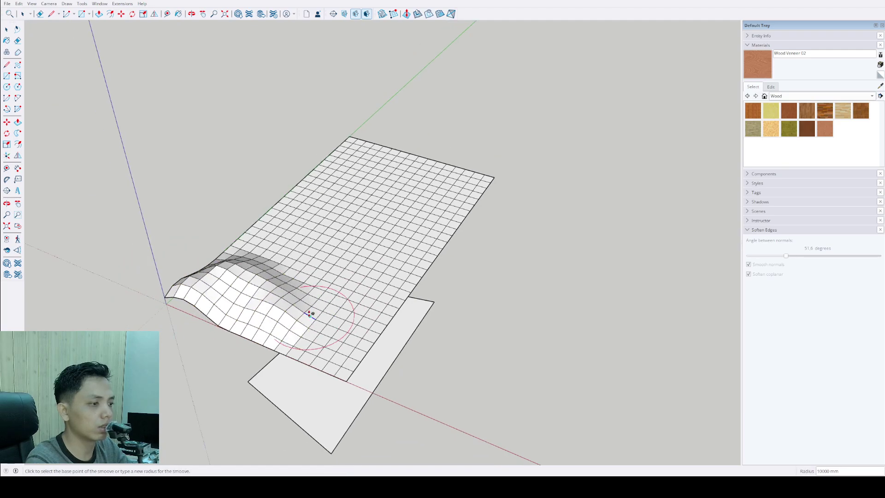
Smoove more hills upward farther along the green-axis direction and blend them into the mounds near the origin.
{"action": "middle_click_drag", "start_coordinate": [310, 313], "coordinate": [361, 274]}
{"action": "left_click", "coordinate": [361, 271]}
{"action": "left_click", "coordinate": [380, 293]}
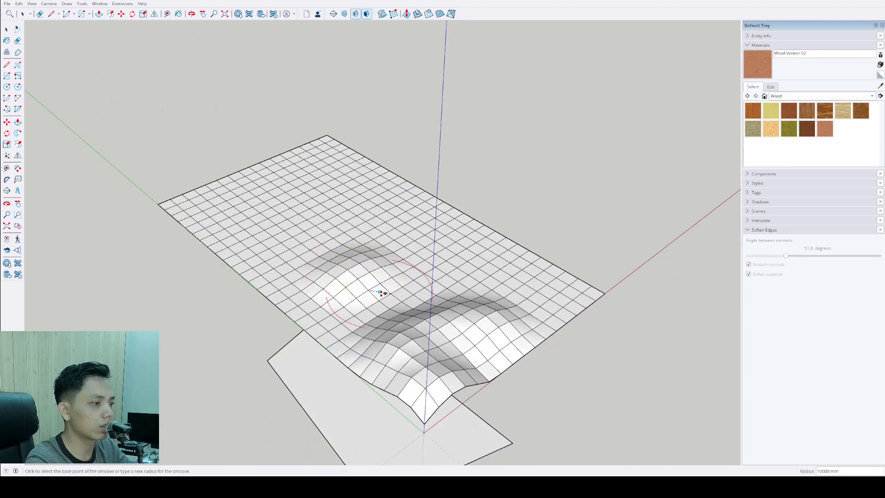
{"action": "left_click", "coordinate": [387, 294]}
{"action": "left_click", "coordinate": [391, 282]}
{"action": "left_click", "coordinate": [427, 317]}
{"action": "left_click", "coordinate": [429, 305]}
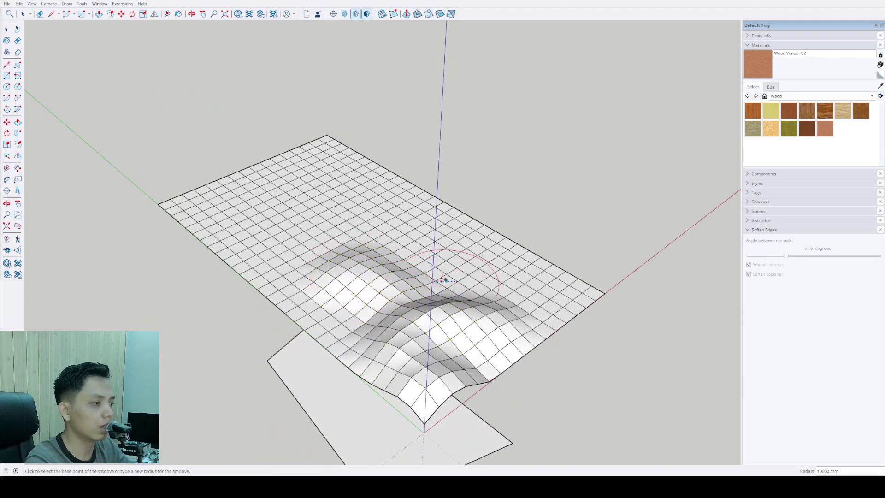
Extend the raised ridge through the grid's interior toward the end opposite the origin by smooving two more hills upward.
{"action": "middle_click_drag", "start_coordinate": [443, 280], "coordinate": [350, 280]}
{"action": "left_click", "coordinate": [353, 276]}
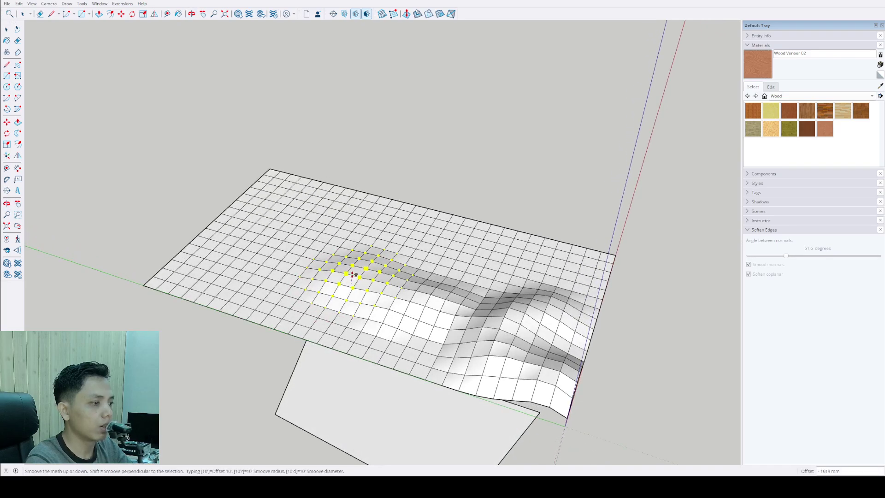
{"action": "left_click", "coordinate": [353, 275]}
{"action": "left_click", "coordinate": [286, 272]}
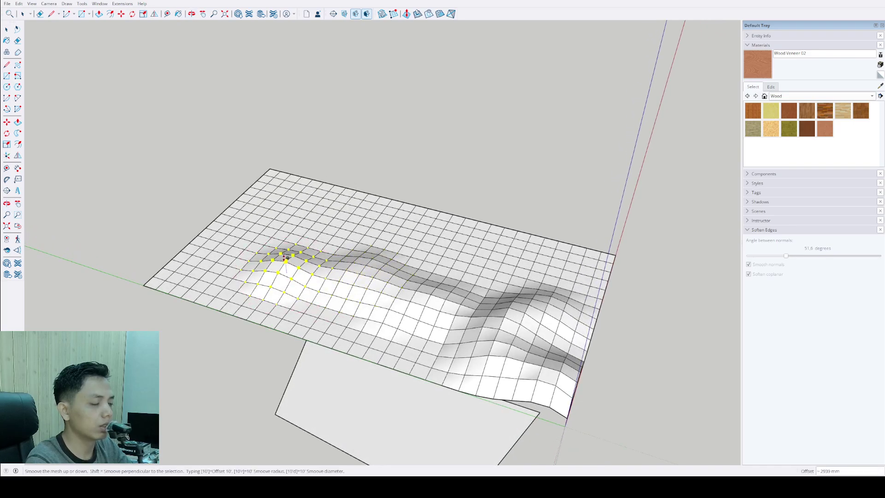
{"action": "left_click", "coordinate": [286, 258]}
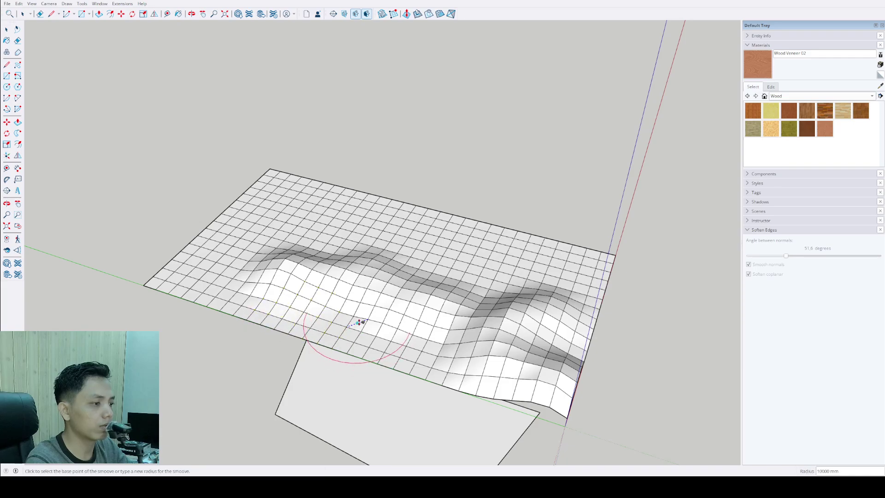
Smoove two hills upward beside the grid's green-axis edge, in front of the interior ridge.
{"action": "left_click", "coordinate": [362, 323]}
{"action": "left_click", "coordinate": [362, 308]}
{"action": "left_click", "coordinate": [267, 310]}
{"action": "left_click", "coordinate": [269, 299]}
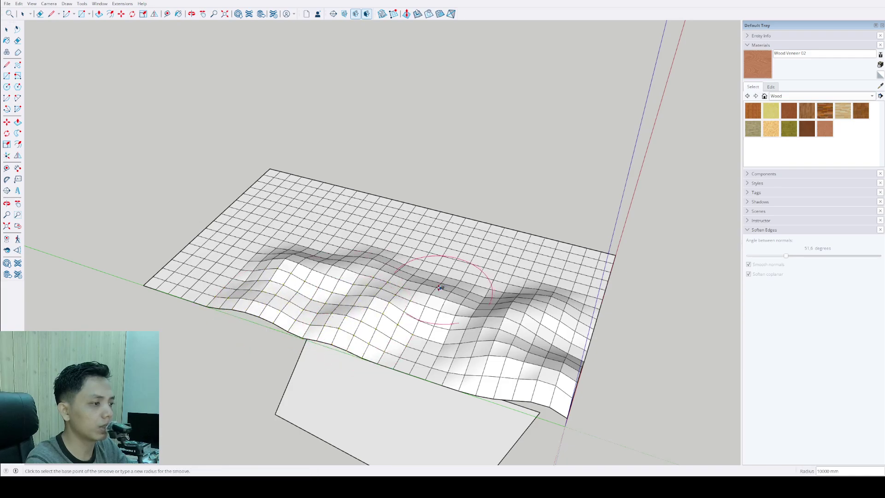
Smoove hills upward behind the interior ridge, working from the end opposite the origin toward the red-axis edge.
{"action": "middle_click_drag", "start_coordinate": [440, 287], "coordinate": [302, 283]}
{"action": "left_click", "coordinate": [313, 275]}
{"action": "left_click", "coordinate": [302, 294]}
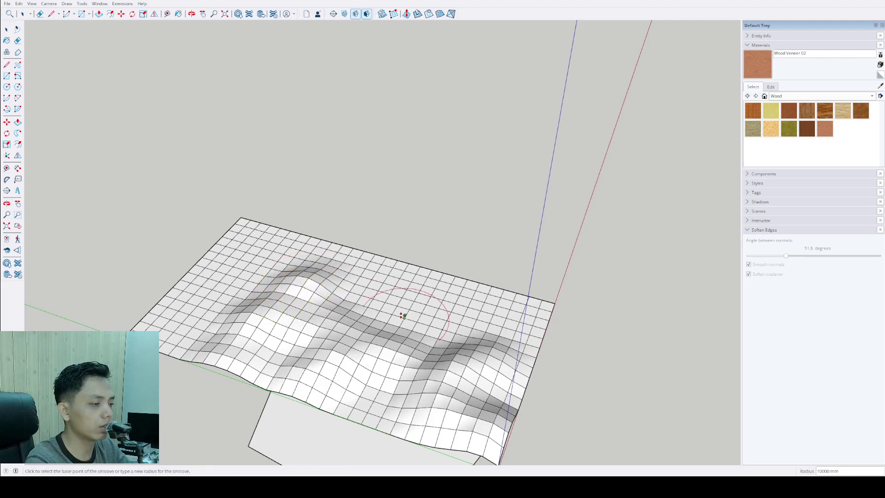
{"action": "left_click", "coordinate": [362, 305]}
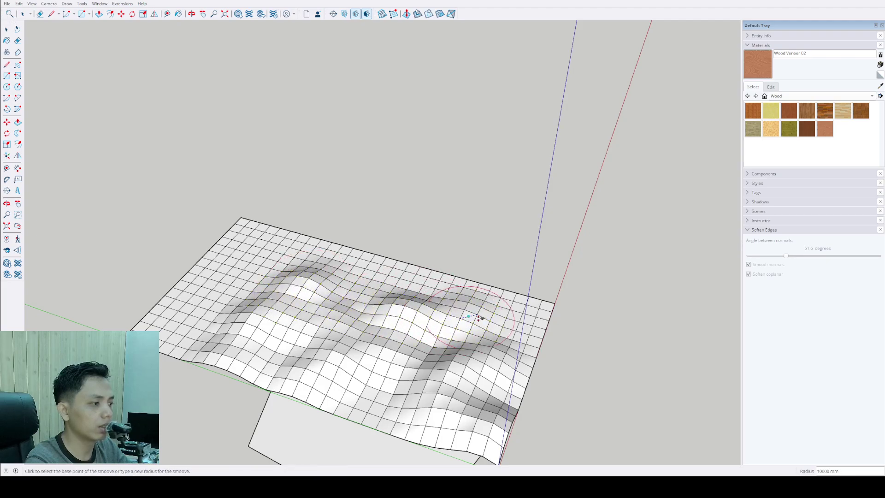
{"action": "left_click", "coordinate": [507, 328]}
{"action": "left_click", "coordinate": [498, 325]}
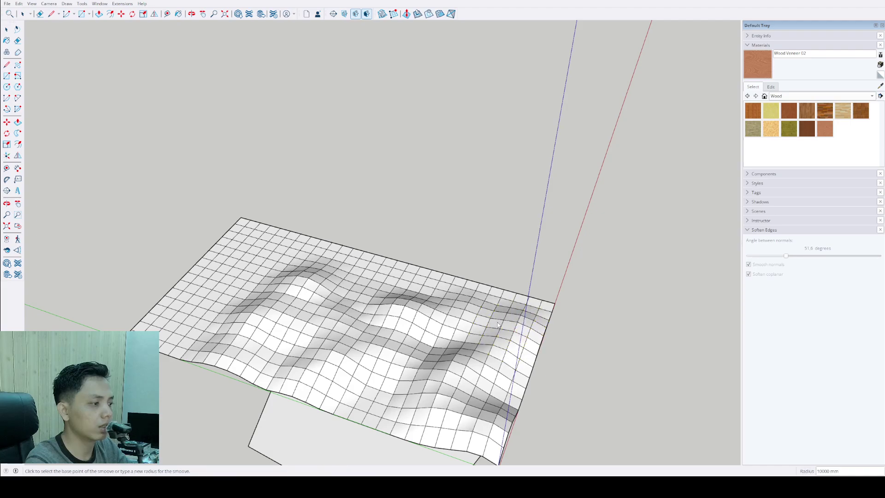
Smoove more hills upward near the grid's short end opposite the origin.
{"action": "middle_click_drag", "start_coordinate": [497, 325], "coordinate": [474, 318]}
{"action": "middle_click_drag", "start_coordinate": [317, 295], "coordinate": [290, 326]}
{"action": "left_click", "coordinate": [289, 315]}
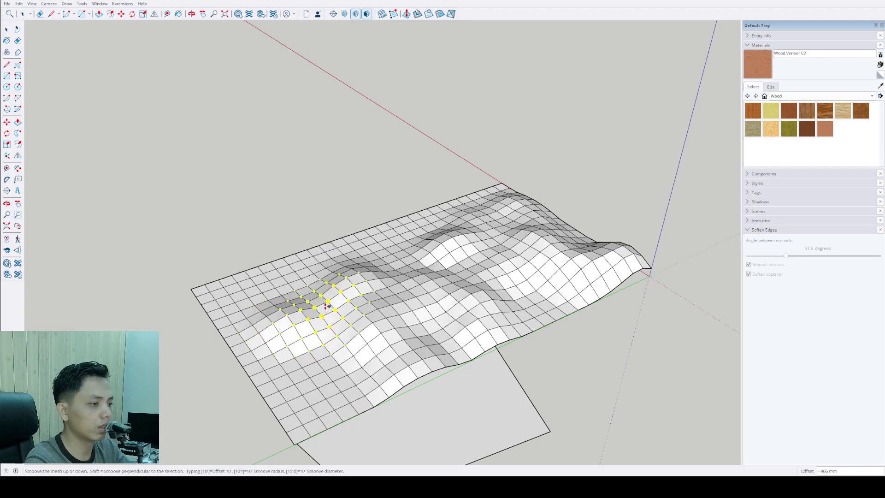
{"action": "left_click", "coordinate": [326, 366]}
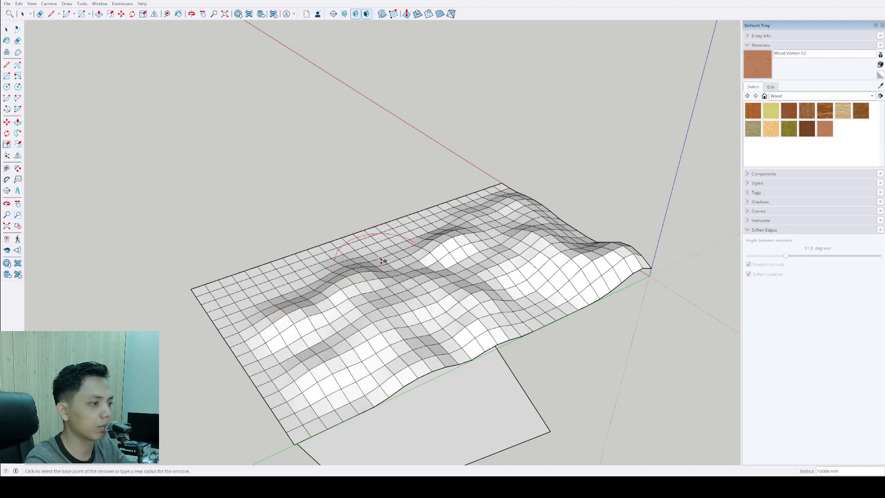
Smoove several hills upward along the grid's long side opposite the green axis, blending them into the existing ridge.
{"action": "left_click", "coordinate": [381, 261]}
{"action": "left_click", "coordinate": [380, 241]}
{"action": "left_click", "coordinate": [312, 275]}
{"action": "left_click", "coordinate": [316, 258]}
{"action": "left_click", "coordinate": [417, 250]}
{"action": "left_click", "coordinate": [397, 276]}
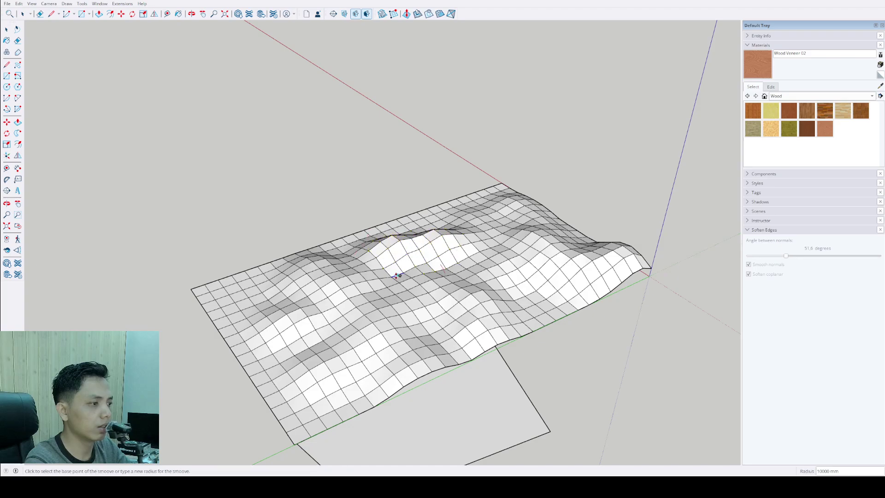
{"action": "left_click", "coordinate": [397, 275]}
{"action": "left_click", "coordinate": [395, 258]}
{"action": "scroll", "coordinate": [380, 286], "scroll_direction": "down", "scroll_amount": 3}
{"action": "key", "text": "space"}
Move the flat four-sided face straight up along the blue axis by about 96800 mm so it sits above the terrain.
{"action": "middle_click_drag", "start_coordinate": [380, 288], "coordinate": [327, 239]}
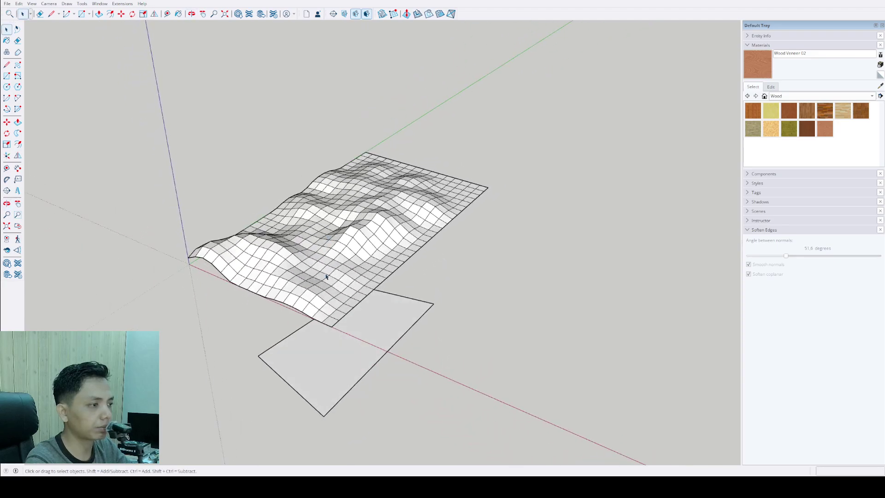
{"action": "middle_click_drag", "start_coordinate": [326, 276], "coordinate": [407, 329]}
{"action": "mouse_move", "coordinate": [321, 346]}
{"action": "middle_mouse_down"}
{"action": "mouse_move", "coordinate": [358, 328]}
{"action": "mouse_move", "coordinate": [354, 295]}
{"action": "mouse_move", "coordinate": [371, 305]}
{"action": "mouse_move", "coordinate": [353, 272]}
{"action": "mouse_move", "coordinate": [369, 263]}
{"action": "mouse_move", "coordinate": [364, 288]}
{"action": "mouse_move", "coordinate": [395, 283]}
{"action": "mouse_move", "coordinate": [376, 258]}
{"action": "mouse_move", "coordinate": [334, 290]}
{"action": "middle_mouse_up"}
{"action": "left_click", "coordinate": [351, 339]}
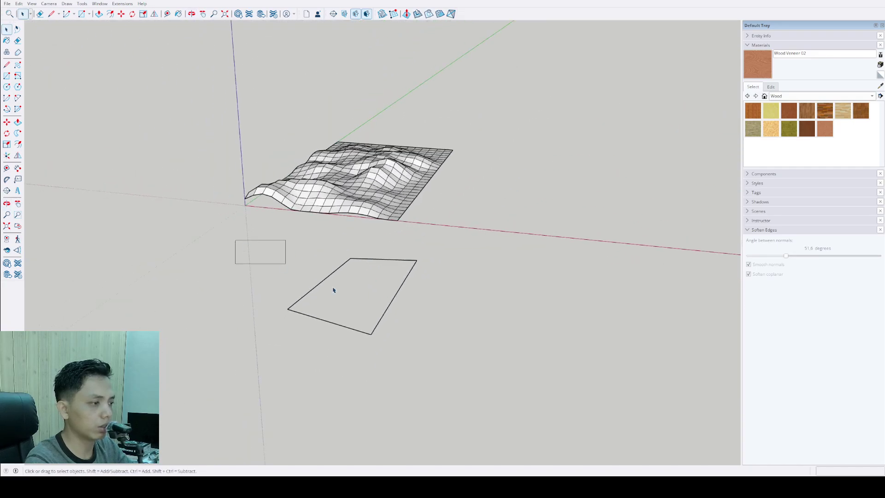
{"action": "middle_click_drag", "start_coordinate": [393, 227], "coordinate": [399, 169]}
{"action": "key", "text": "m"}
{"action": "left_click", "coordinate": [382, 338]}
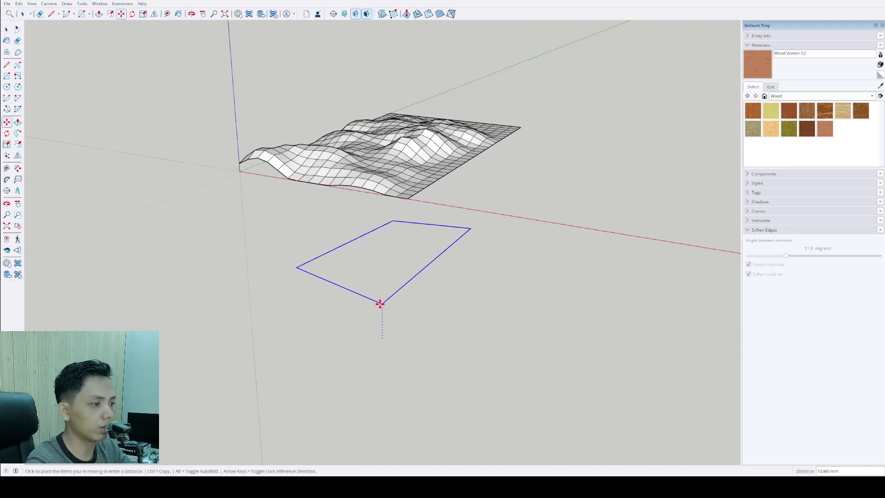
{"action": "middle_click_drag", "start_coordinate": [379, 302], "coordinate": [377, 326]}
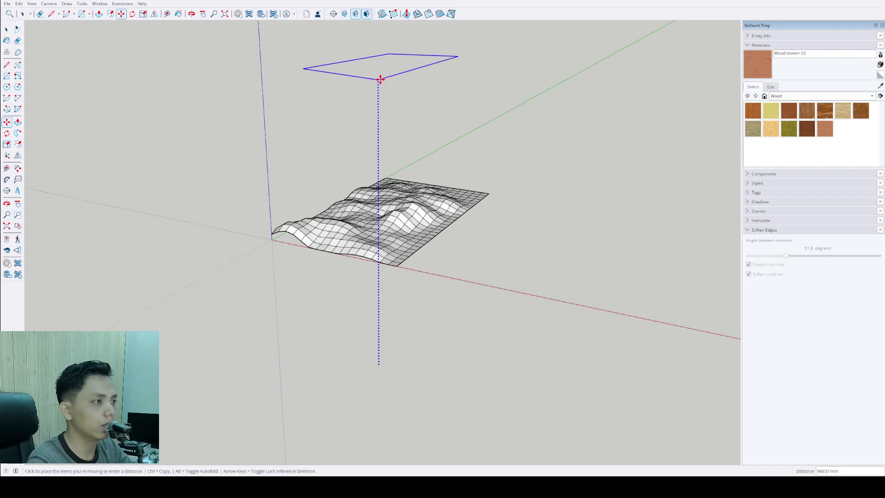
{"action": "left_click", "coordinate": [379, 80]}
Drape the flat face's outline onto the hilly terrain mesh and check the projected edges.
{"action": "key", "text": "space"}
{"action": "middle_click_drag", "start_coordinate": [385, 208], "coordinate": [386, 288]}
{"action": "scroll", "coordinate": [386, 289], "scroll_direction": "down", "scroll_amount": 2}
{"action": "middle_click_drag", "start_coordinate": [375, 189], "coordinate": [415, 234]}
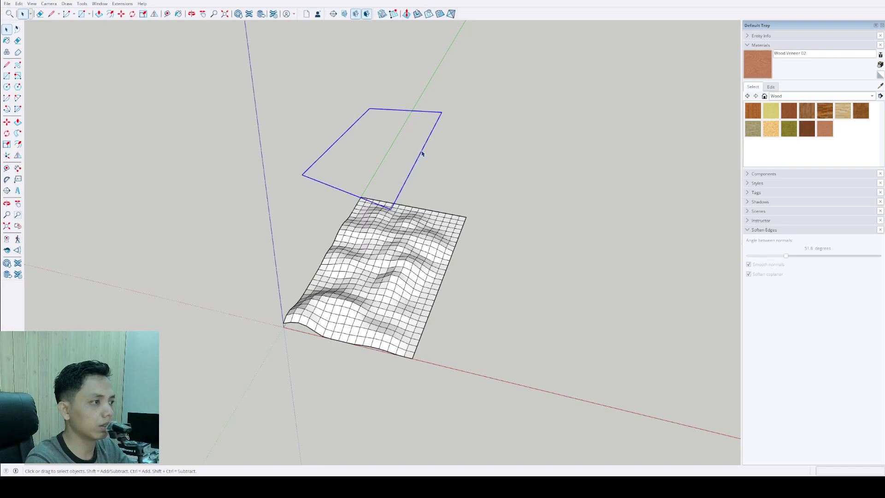
{"action": "middle_click_drag", "start_coordinate": [387, 268], "coordinate": [355, 276]}
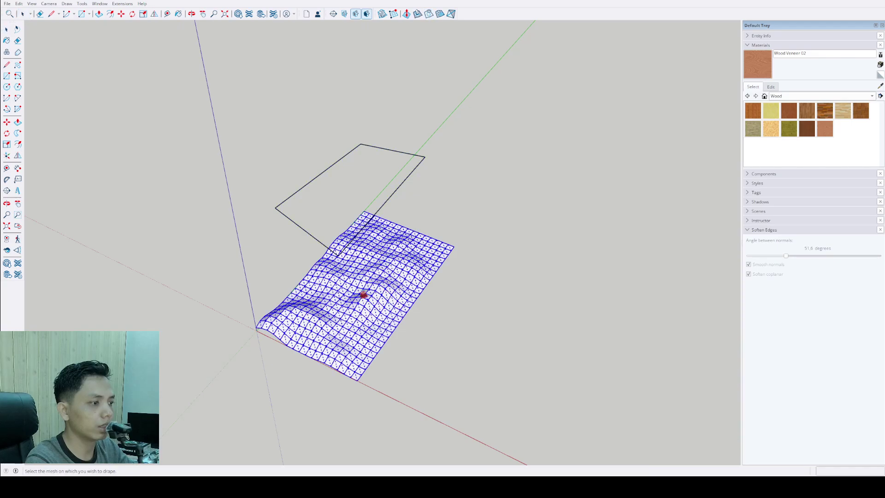
{"action": "left_click", "coordinate": [362, 294]}
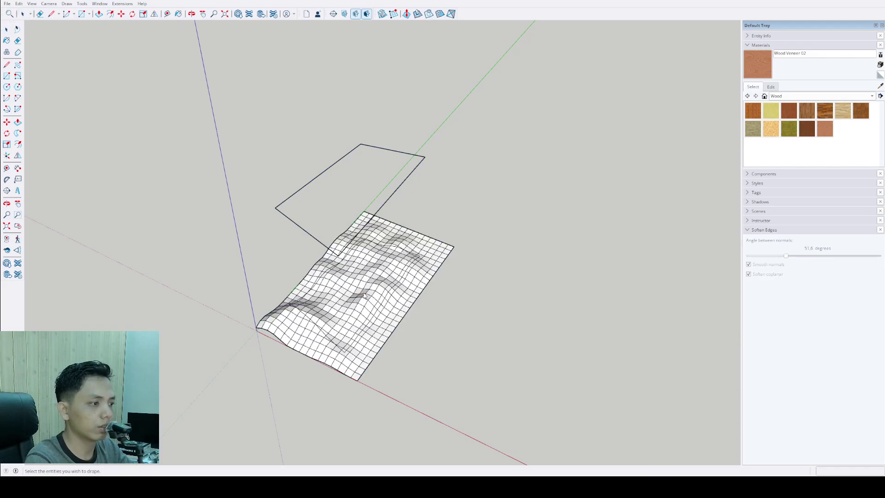
{"action": "scroll", "coordinate": [318, 338], "scroll_direction": "up", "scroll_amount": 5}
{"action": "middle_click_drag", "start_coordinate": [318, 338], "coordinate": [348, 362]}
{"action": "scroll", "coordinate": [348, 362], "scroll_direction": "down", "scroll_amount": 6}
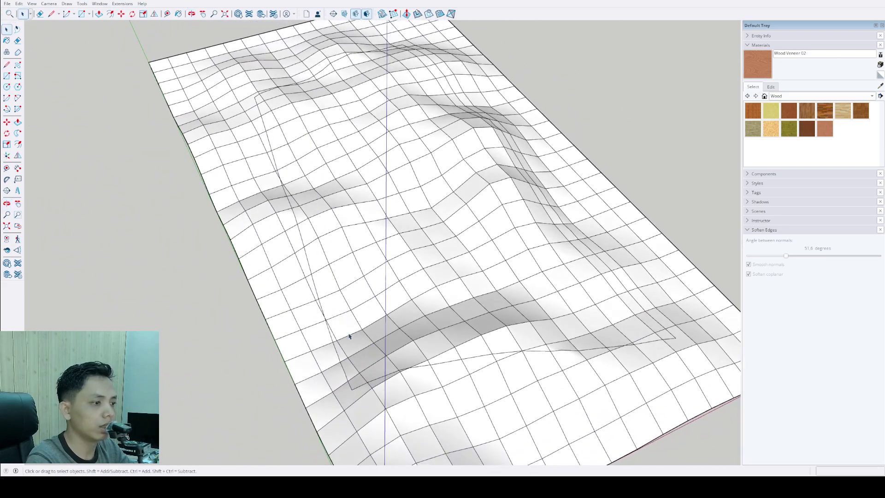
{"action": "key", "text": "shift+z"}
{"action": "key", "text": "space"}
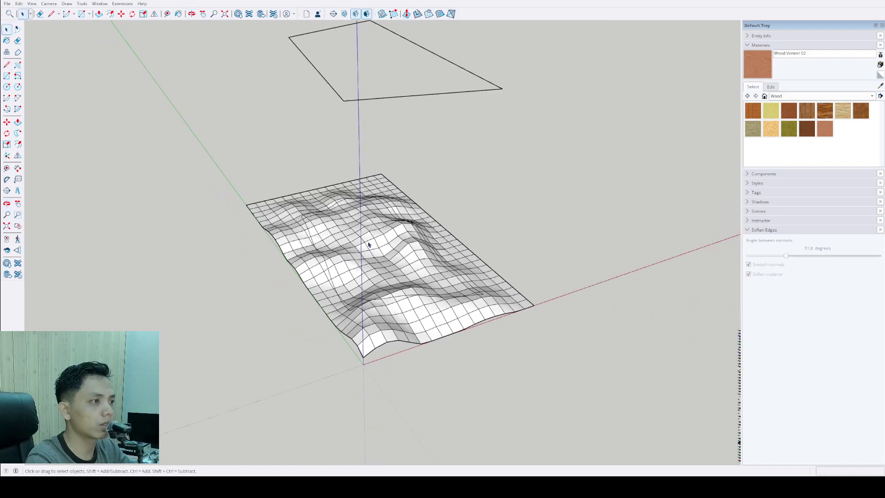
Try lowering the flat face straight down onto the terrain to compare its edges with the draped outline.
{"action": "middle_click_drag", "start_coordinate": [295, 233], "coordinate": [282, 274]}
{"action": "middle_click_drag", "start_coordinate": [482, 147], "coordinate": [452, 118]}
{"action": "middle_click_drag", "start_coordinate": [369, 324], "coordinate": [412, 261]}
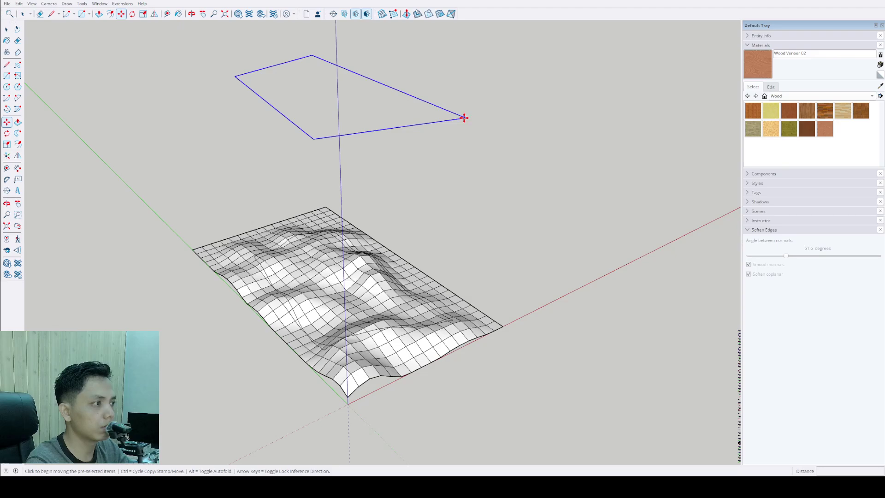
{"action": "left_click", "coordinate": [464, 118]}
{"action": "scroll", "coordinate": [450, 296], "scroll_direction": "up", "scroll_amount": 5}
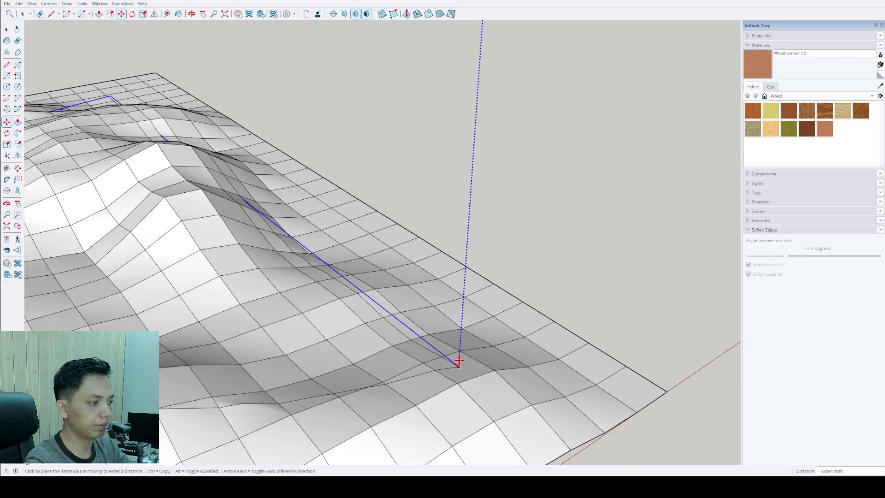
{"action": "scroll", "coordinate": [455, 360], "scroll_direction": "down", "scroll_amount": 6}
{"action": "middle_click_drag", "start_coordinate": [454, 357], "coordinate": [276, 303]}
{"action": "scroll", "coordinate": [241, 270], "scroll_direction": "up", "scroll_amount": 3}
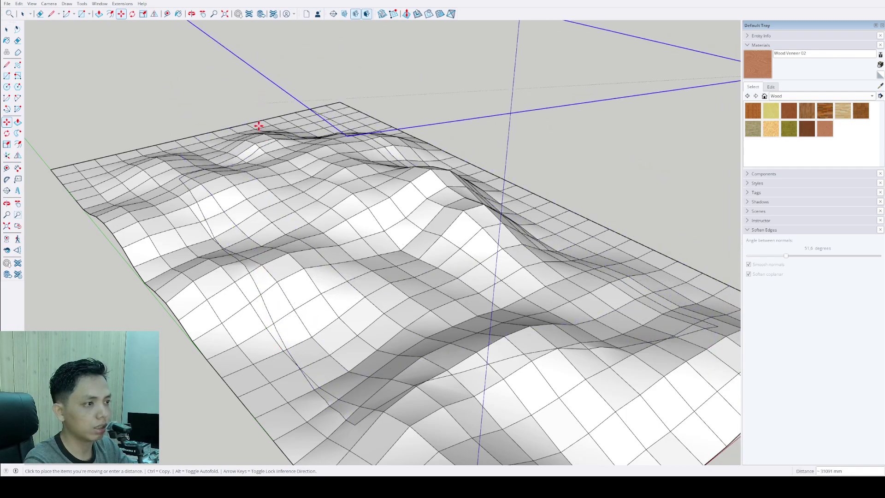
{"action": "scroll", "coordinate": [116, 305], "scroll_direction": "down", "scroll_amount": 2}
{"action": "scroll", "coordinate": [257, 227], "scroll_direction": "down", "scroll_amount": 2}
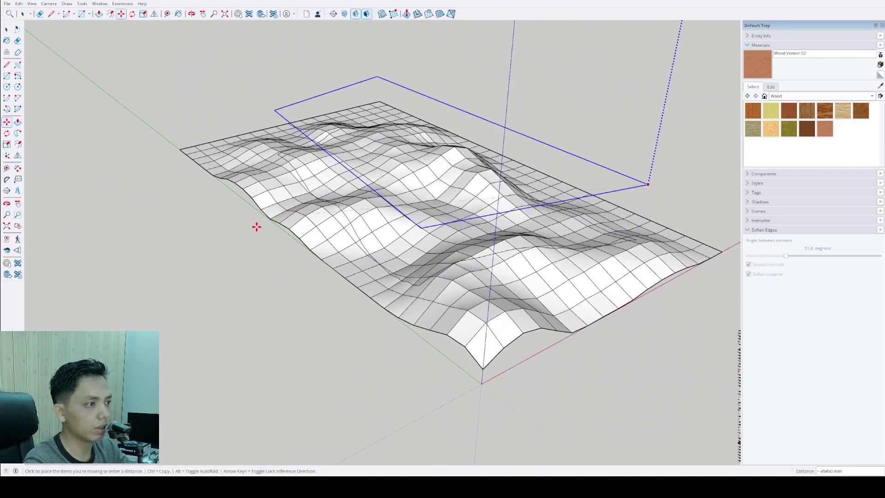
{"action": "scroll", "coordinate": [253, 264], "scroll_direction": "up", "scroll_amount": 4}
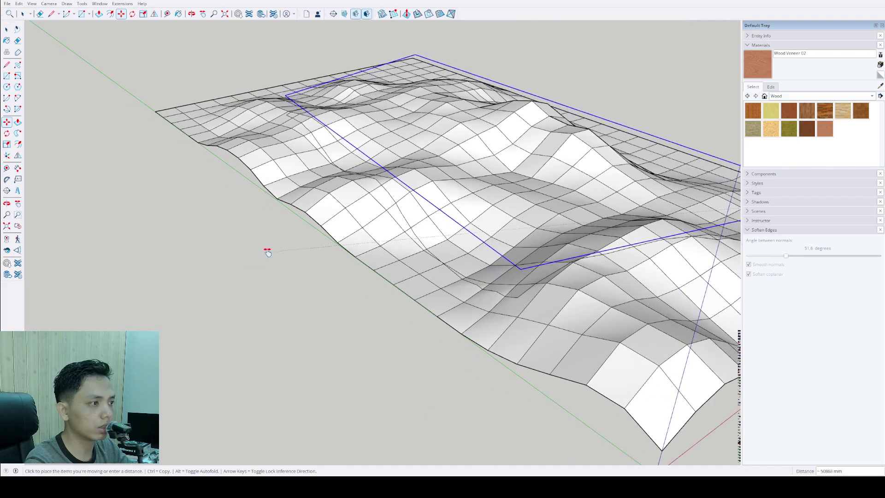
{"action": "scroll", "coordinate": [201, 347], "scroll_direction": "up", "scroll_amount": 1}
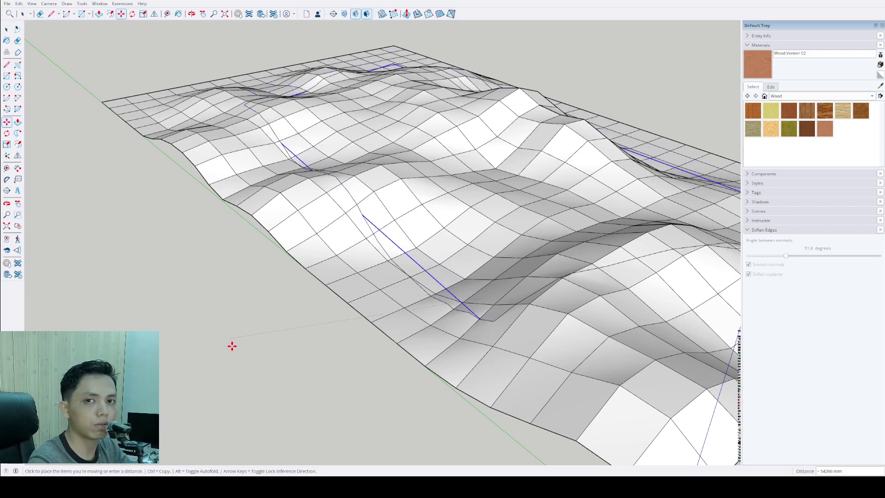
{"action": "scroll", "coordinate": [232, 346], "scroll_direction": "down", "scroll_amount": 3}
{"action": "middle_click_drag", "start_coordinate": [297, 332], "coordinate": [316, 227]}
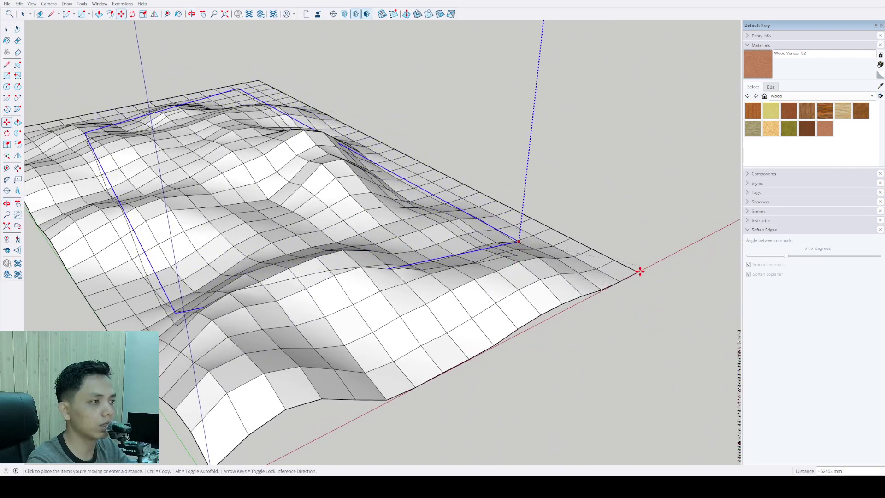
{"action": "scroll", "coordinate": [634, 279], "scroll_direction": "down", "scroll_amount": 5}
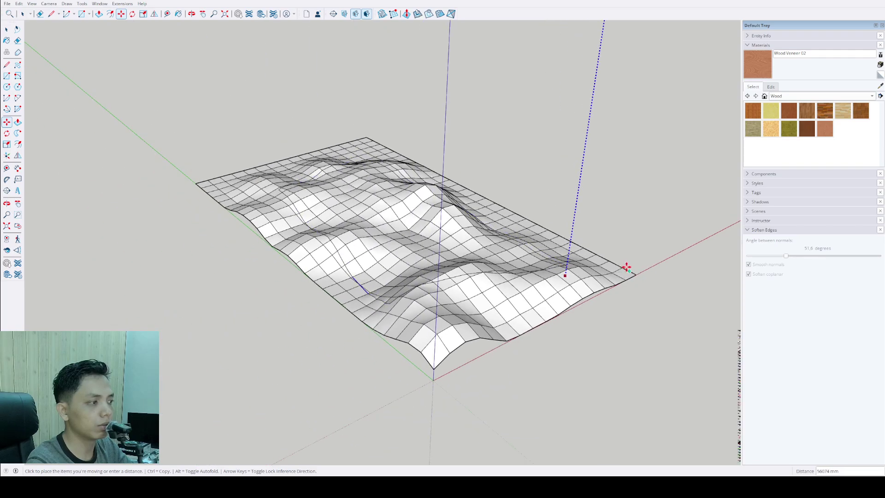
{"action": "middle_click_drag", "start_coordinate": [669, 272], "coordinate": [633, 310], "text": "shift"}
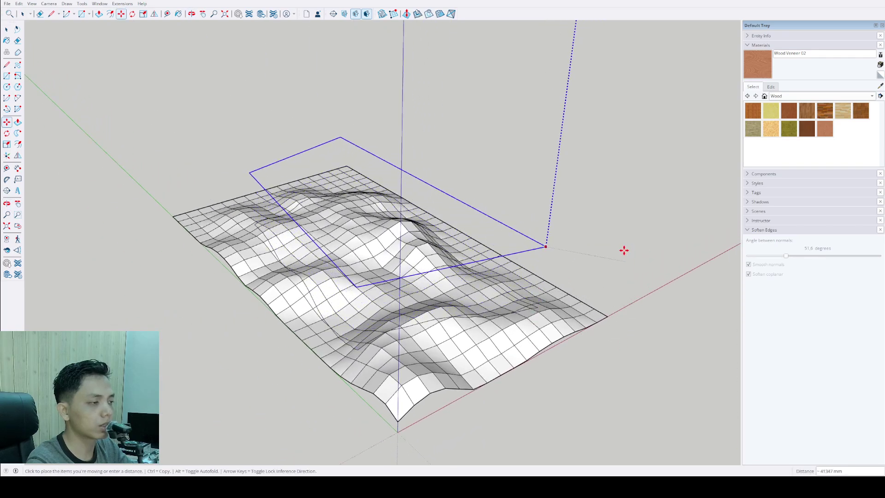
{"action": "middle_click_drag", "start_coordinate": [624, 250], "coordinate": [529, 242]}
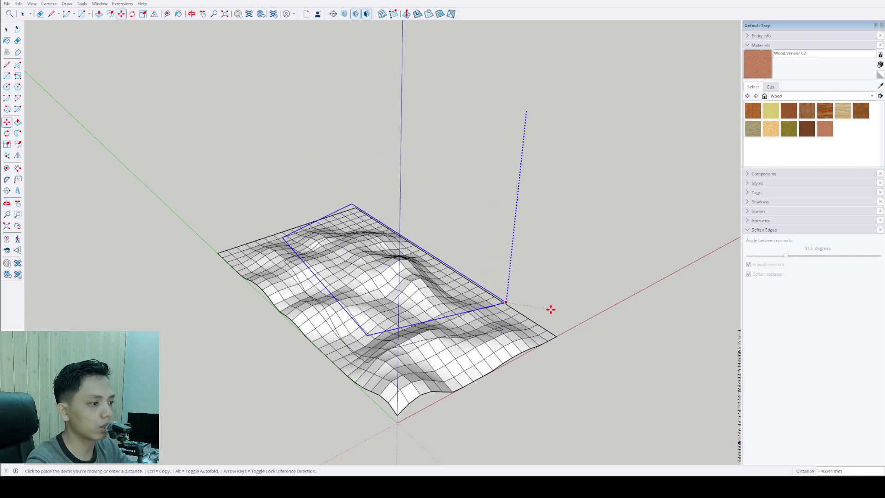
{"action": "scroll", "coordinate": [550, 309], "scroll_direction": "up", "scroll_amount": 4}
{"action": "middle_click_drag", "start_coordinate": [560, 329], "coordinate": [679, 342]}
{"action": "scroll", "coordinate": [691, 341], "scroll_direction": "down", "scroll_amount": 5}
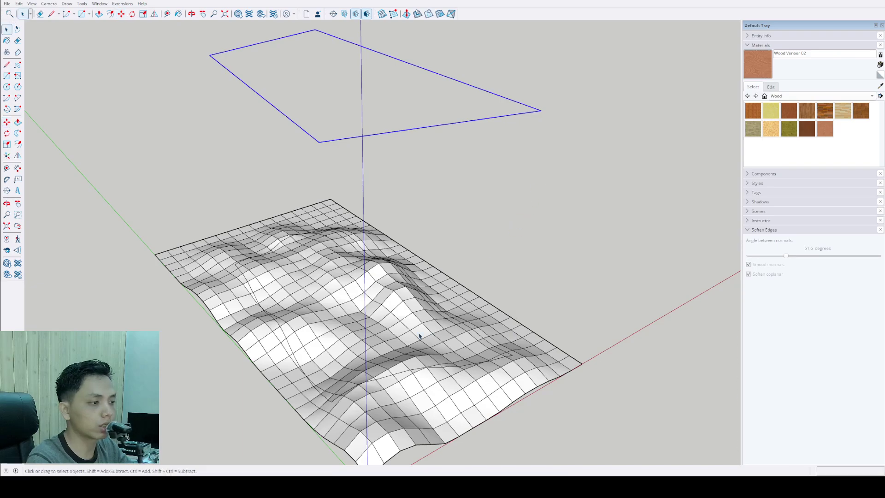
Delete the mesh cells outside the draped outline along the terrain's long side opposite the green axis.
{"action": "middle_click_drag", "start_coordinate": [420, 336], "coordinate": [397, 352]}
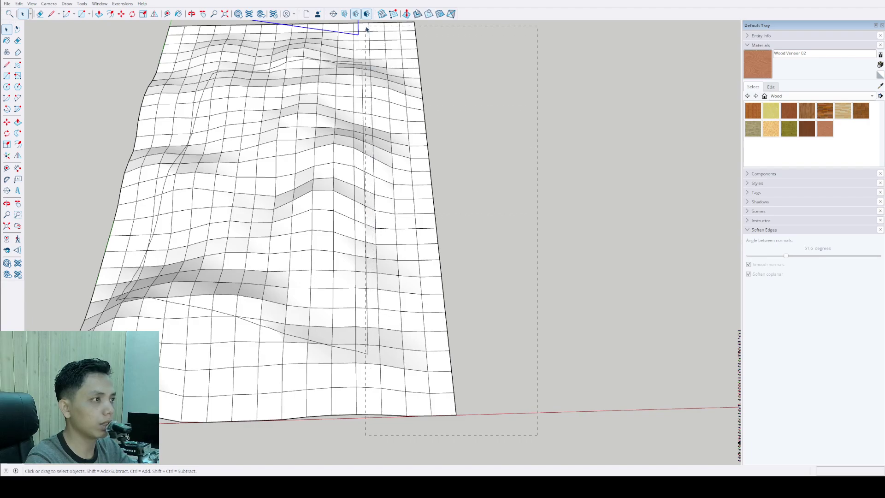
{"action": "left_click_drag", "start_coordinate": [367, 29], "coordinate": [367, 29]}
{"action": "middle_click_drag", "start_coordinate": [366, 28], "coordinate": [425, 344]}
{"action": "left_click", "coordinate": [499, 432]}
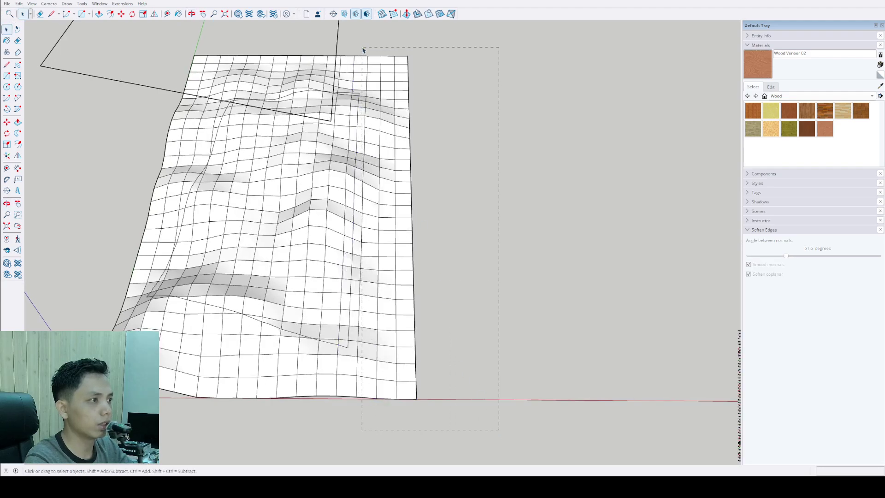
{"action": "left_click_drag", "start_coordinate": [363, 48], "coordinate": [364, 49]}
{"action": "key", "text": "Delete"}
{"action": "middle_click_drag", "start_coordinate": [387, 112], "coordinate": [332, 365]}
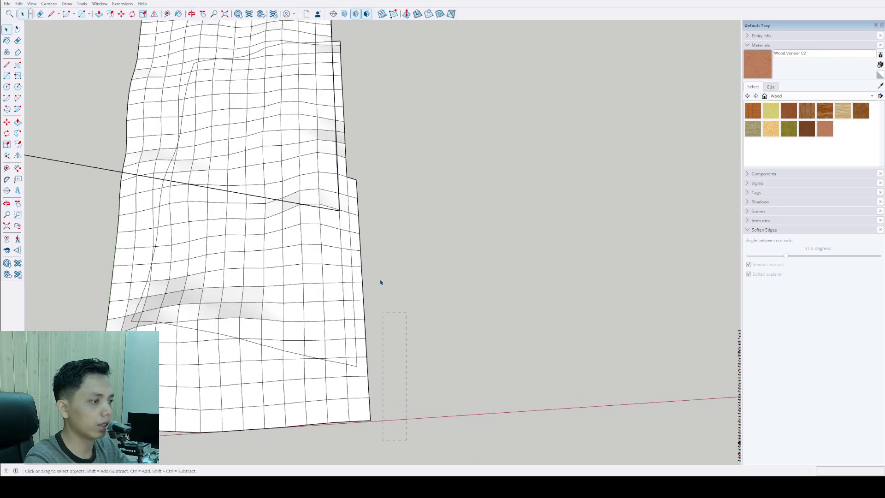
{"action": "middle_click_drag", "start_coordinate": [363, 173], "coordinate": [313, 231]}
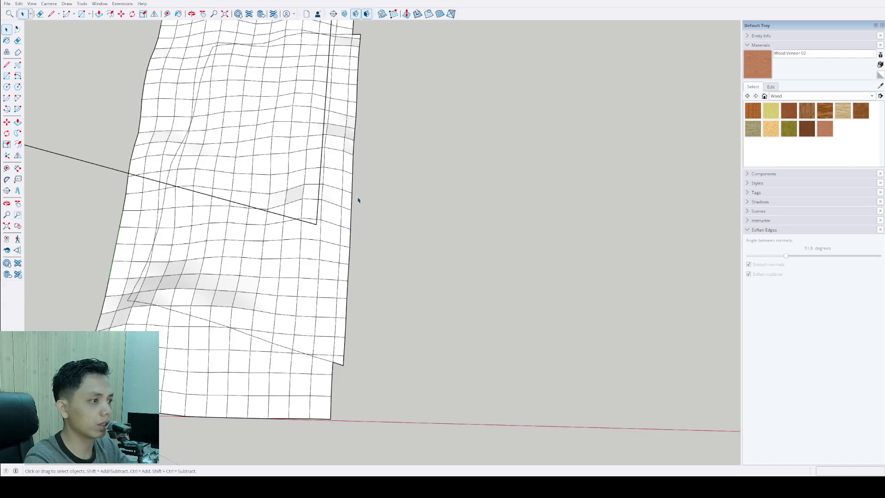
{"action": "middle_click_drag", "start_coordinate": [359, 200], "coordinate": [341, 311]}
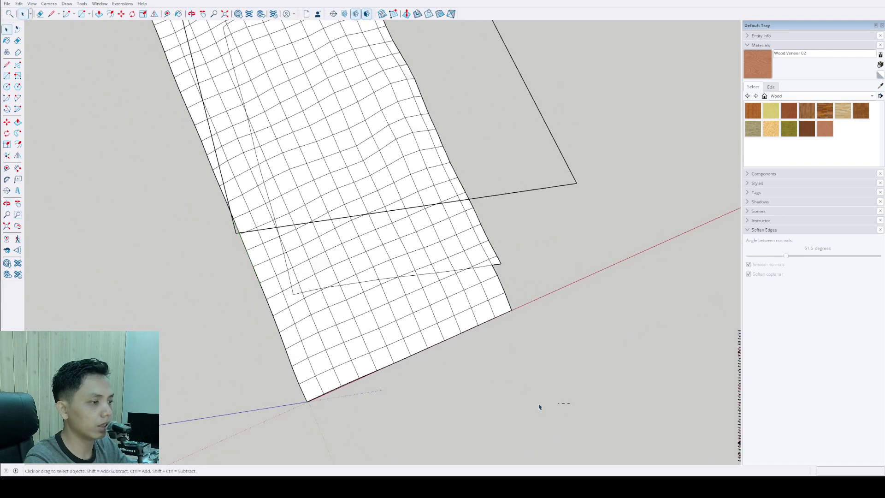
Delete the mesh cells beyond the draped outline at the terrain's red-axis end.
{"action": "left_click_drag", "start_coordinate": [201, 305], "coordinate": [205, 306]}
{"action": "key", "text": "Delete"}
{"action": "middle_click_drag", "start_coordinate": [205, 306], "coordinate": [599, 370]}
{"action": "left_click_drag", "start_coordinate": [599, 371], "coordinate": [395, 345]}
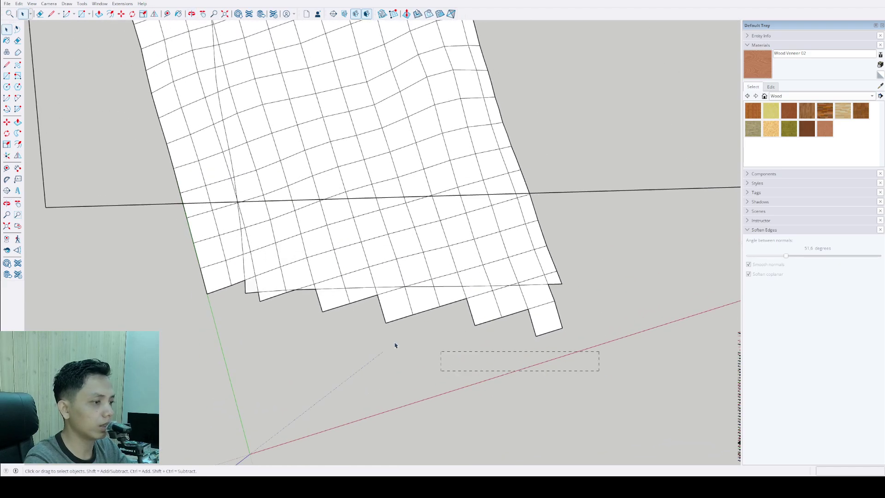
{"action": "key", "text": "Delete"}
Erase the leftover cell corners protruding past the draped outline at the red-axis end.
{"action": "left_click_drag", "start_coordinate": [243, 299], "coordinate": [276, 299]}
{"action": "scroll", "coordinate": [278, 315], "scroll_direction": "up", "scroll_amount": 5}
{"action": "scroll", "coordinate": [272, 298], "scroll_direction": "down", "scroll_amount": 2}
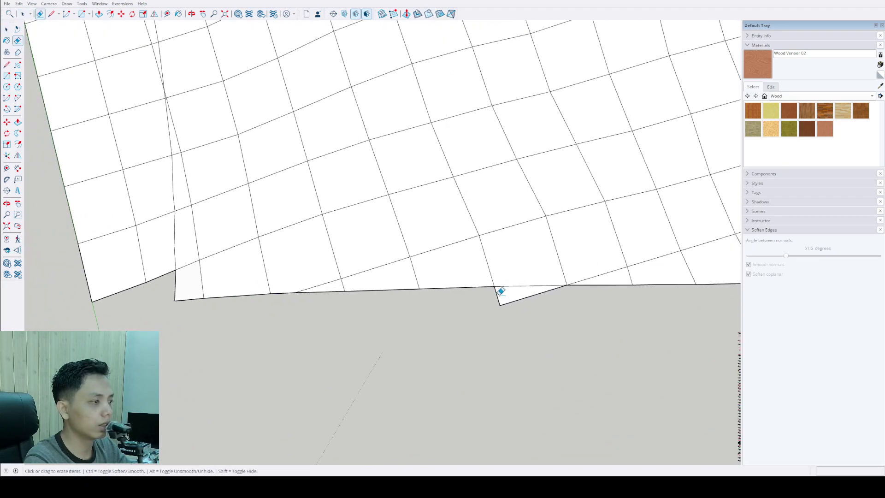
{"action": "scroll", "coordinate": [502, 291], "scroll_direction": "up", "scroll_amount": 1}
{"action": "left_click_drag", "start_coordinate": [510, 294], "coordinate": [497, 300]}
{"action": "scroll", "coordinate": [371, 259], "scroll_direction": "down", "scroll_amount": 3}
{"action": "middle_click_drag", "start_coordinate": [456, 253], "coordinate": [254, 249], "text": "shift"}
{"action": "scroll", "coordinate": [435, 275], "scroll_direction": "up", "scroll_amount": 3}
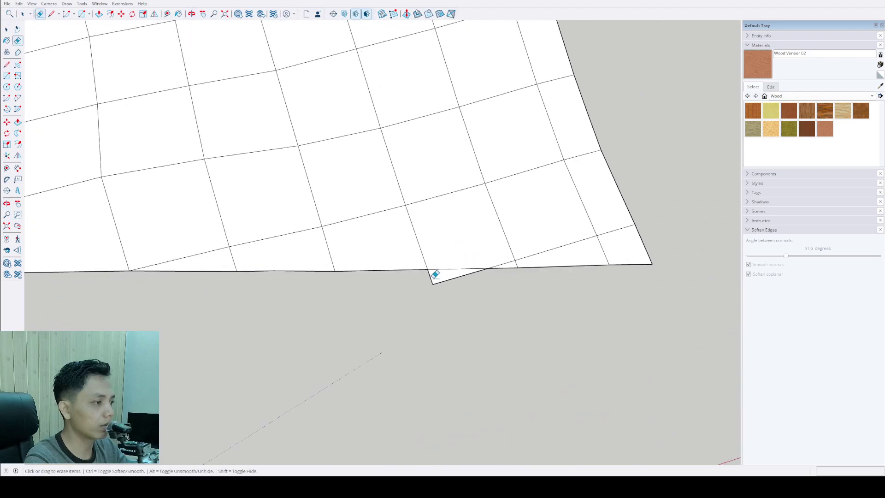
Delete the mesh cells outside the draped outline along the terrain's green-axis side, from the red-axis end to mid-length.
{"action": "scroll", "coordinate": [442, 263], "scroll_direction": "down", "scroll_amount": 3}
{"action": "mouse_move", "coordinate": [438, 244]}
{"action": "middle_mouse_down"}
{"action": "mouse_move", "coordinate": [458, 247]}
{"action": "mouse_move", "coordinate": [425, 260]}
{"action": "mouse_move", "coordinate": [456, 282]}
{"action": "mouse_move", "coordinate": [431, 365]}
{"action": "middle_mouse_up"}
{"action": "scroll", "coordinate": [453, 274], "scroll_direction": "down", "scroll_amount": 3}
{"action": "key", "text": "space"}
{"action": "left_click_drag", "start_coordinate": [346, 35], "coordinate": [350, 42]}
{"action": "scroll", "coordinate": [435, 133], "scroll_direction": "up", "scroll_amount": 8}
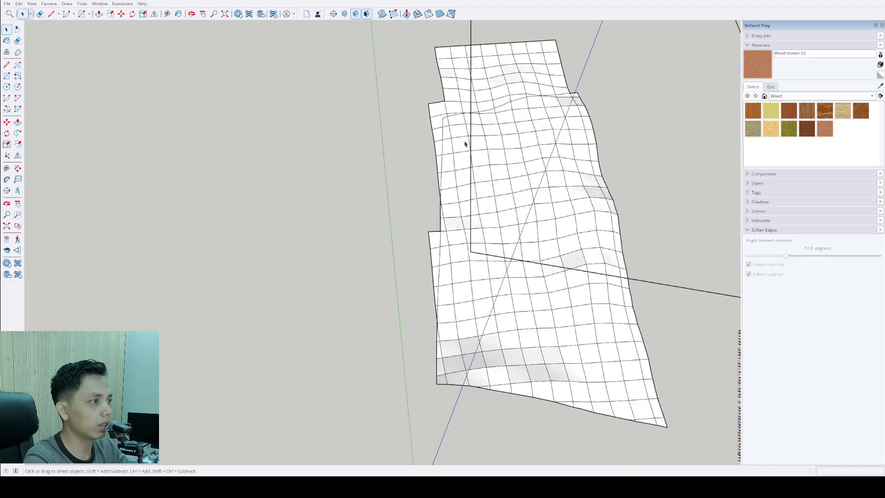
{"action": "key", "text": "e"}
{"action": "mouse_move", "coordinate": [463, 300]}
{"action": "middle_mouse_down"}
{"action": "mouse_move", "coordinate": [450, 241]}
{"action": "mouse_move", "coordinate": [447, 303]}
{"action": "middle_mouse_up"}
{"action": "scroll", "coordinate": [438, 323], "scroll_direction": "up", "scroll_amount": 3}
{"action": "key", "text": "space"}
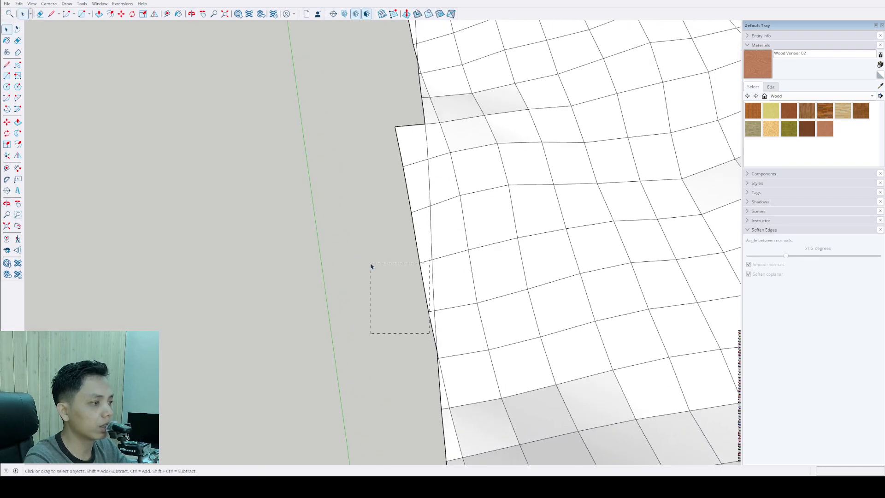
{"action": "middle_click_drag", "start_coordinate": [465, 226], "coordinate": [407, 296]}
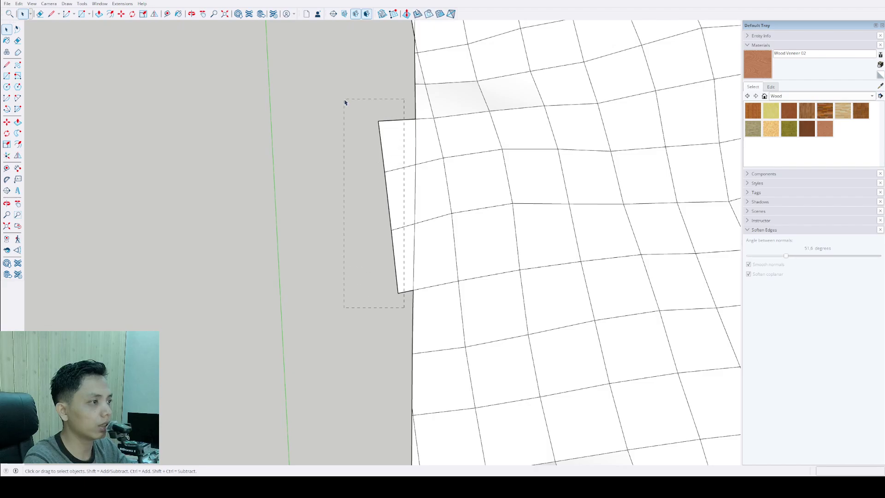
{"action": "left_click_drag", "start_coordinate": [344, 102], "coordinate": [345, 104]}
Delete the remaining mesh cells outside the draped outline along the green-axis side, up to the outline's far corner.
{"action": "scroll", "coordinate": [431, 274], "scroll_direction": "down", "scroll_amount": 3}
{"action": "middle_click_drag", "start_coordinate": [431, 274], "coordinate": [438, 131]}
{"action": "scroll", "coordinate": [424, 221], "scroll_direction": "up", "scroll_amount": 3}
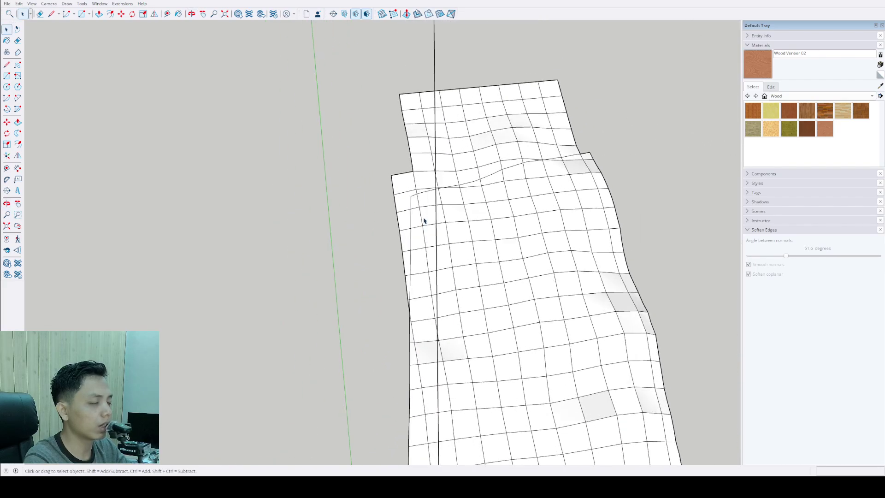
{"action": "scroll", "coordinate": [424, 220], "scroll_direction": "up", "scroll_amount": 4}
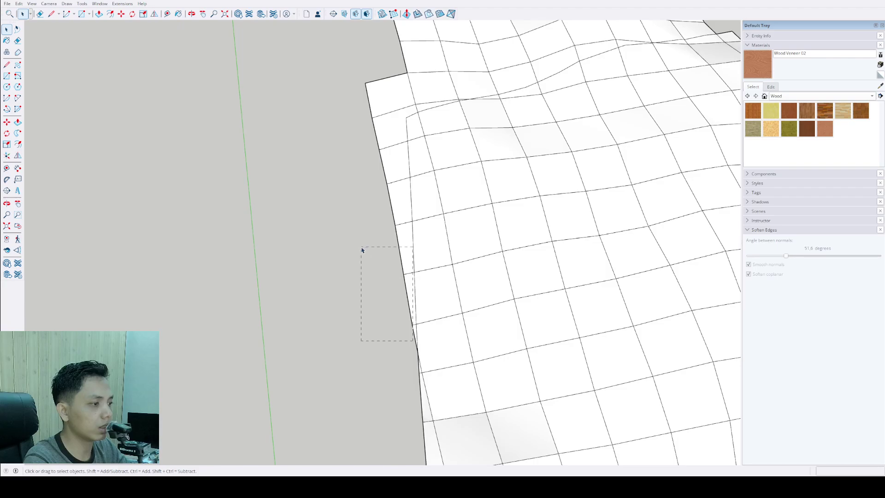
{"action": "middle_click_drag", "start_coordinate": [440, 235], "coordinate": [415, 301]}
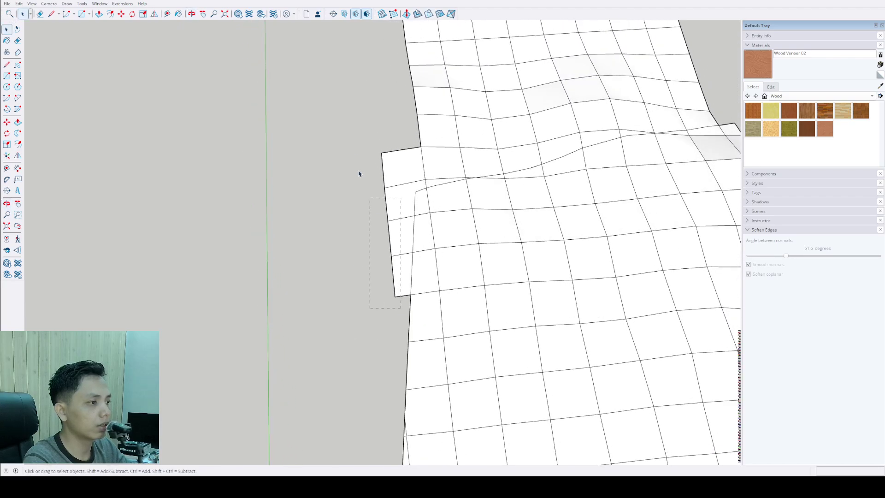
{"action": "scroll", "coordinate": [406, 168], "scroll_direction": "down", "scroll_amount": 3}
Delete the block of mesh cells beyond the draped outline at the terrain's far end, opposite the red axis.
{"action": "middle_click_drag", "start_coordinate": [336, 296], "coordinate": [349, 275]}
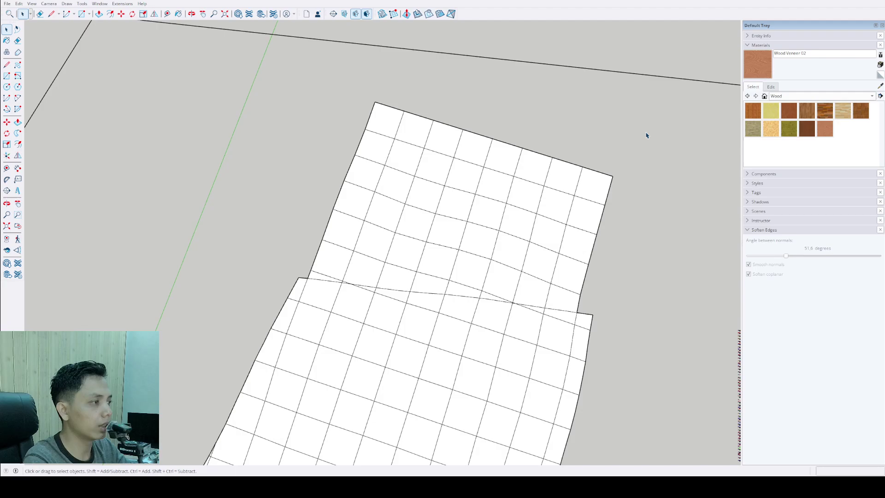
{"action": "left_click_drag", "start_coordinate": [215, 276], "coordinate": [216, 277]}
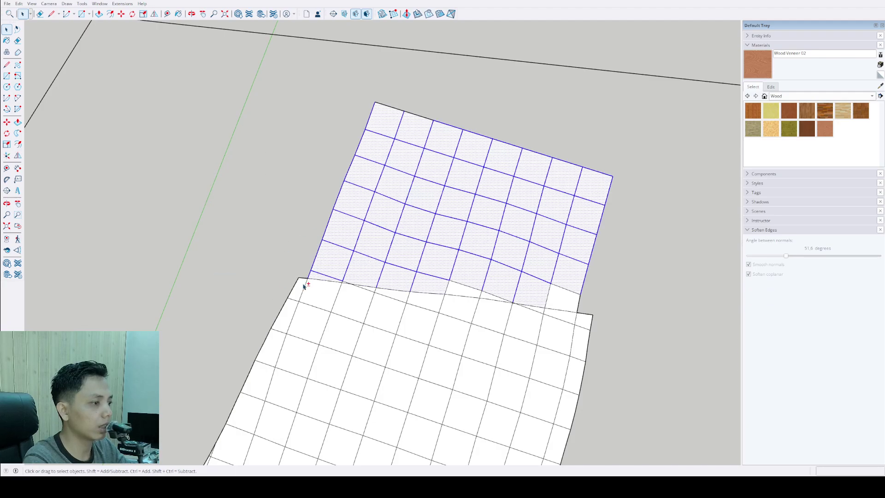
{"action": "key", "text": "Delete"}
Erase the leftover cells and small corners protruding past the draped outline at the terrain's far end.
{"action": "scroll", "coordinate": [433, 312], "scroll_direction": "up", "scroll_amount": 6}
{"action": "key", "text": "e"}
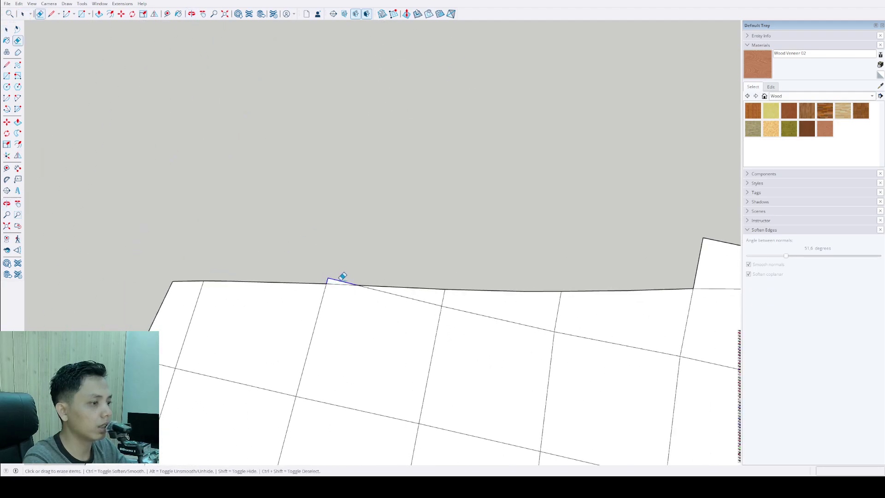
{"action": "scroll", "coordinate": [326, 298], "scroll_direction": "down", "scroll_amount": 4}
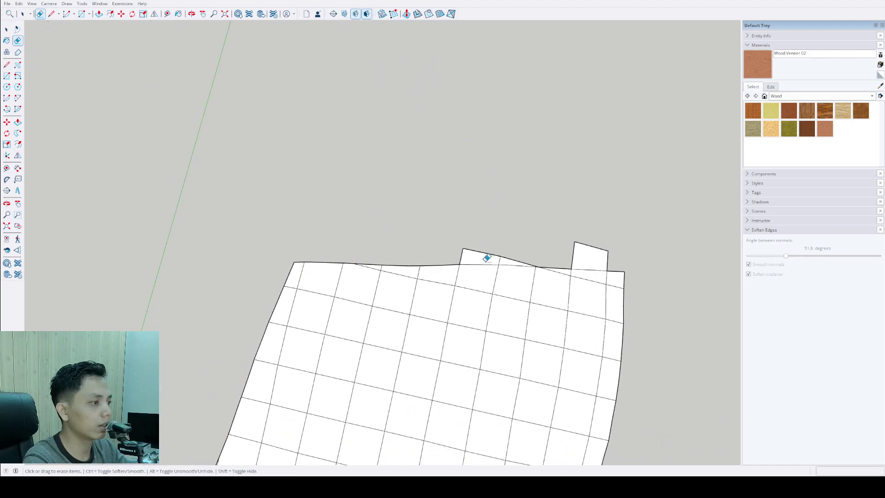
{"action": "scroll", "coordinate": [486, 258], "scroll_direction": "up", "scroll_amount": 3}
{"action": "middle_click_drag", "start_coordinate": [627, 256], "coordinate": [598, 268]}
{"action": "left_click_drag", "start_coordinate": [505, 248], "coordinate": [505, 248]}
{"action": "key", "text": "Delete"}
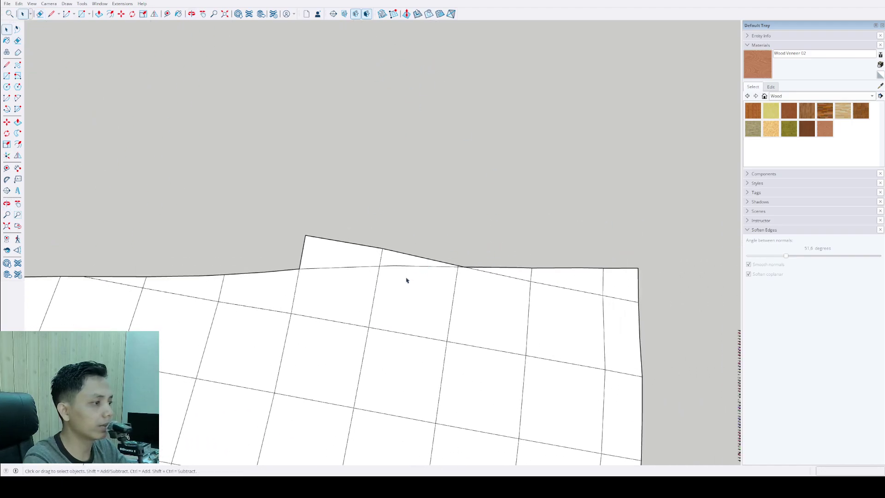
{"action": "middle_click_drag", "start_coordinate": [407, 278], "coordinate": [414, 213]}
{"action": "left_click_drag", "start_coordinate": [222, 251], "coordinate": [220, 248]}
{"action": "key", "text": "Delete"}
{"action": "scroll", "coordinate": [488, 253], "scroll_direction": "up", "scroll_amount": 4}
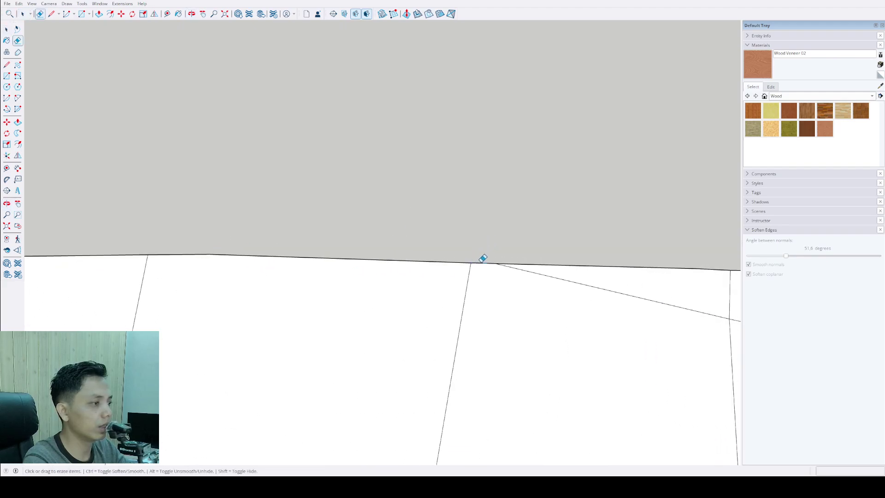
{"action": "key", "text": "space"}
Try moving the flat four-sided outline down onto the trimmed terrain to compare their edges.
{"action": "scroll", "coordinate": [415, 213], "scroll_direction": "down", "scroll_amount": 10}
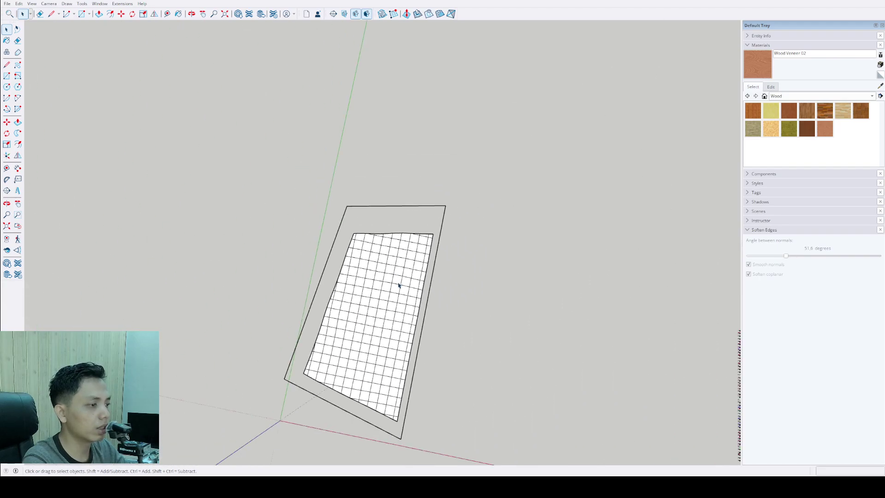
{"action": "mouse_move", "coordinate": [399, 285]}
{"action": "middle_mouse_down"}
{"action": "mouse_move", "coordinate": [421, 147]}
{"action": "mouse_move", "coordinate": [535, 239]}
{"action": "mouse_move", "coordinate": [443, 299]}
{"action": "mouse_move", "coordinate": [382, 313]}
{"action": "middle_mouse_up"}
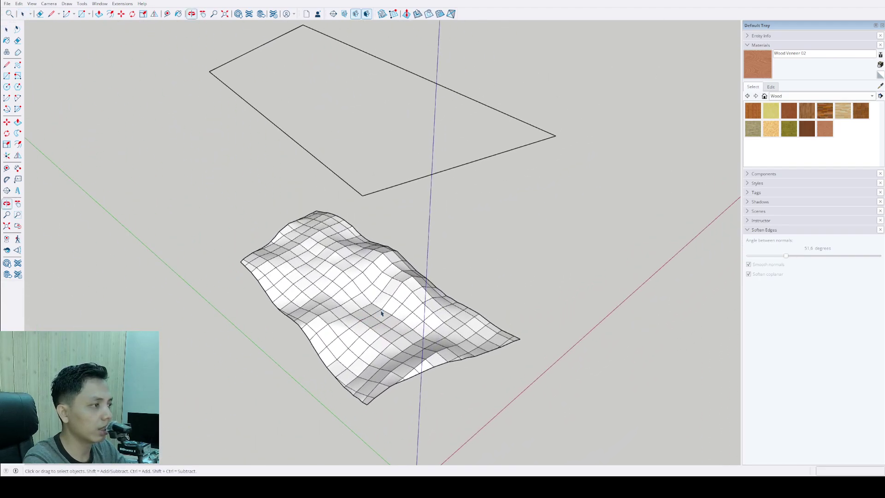
{"action": "left_click", "coordinate": [556, 136]}
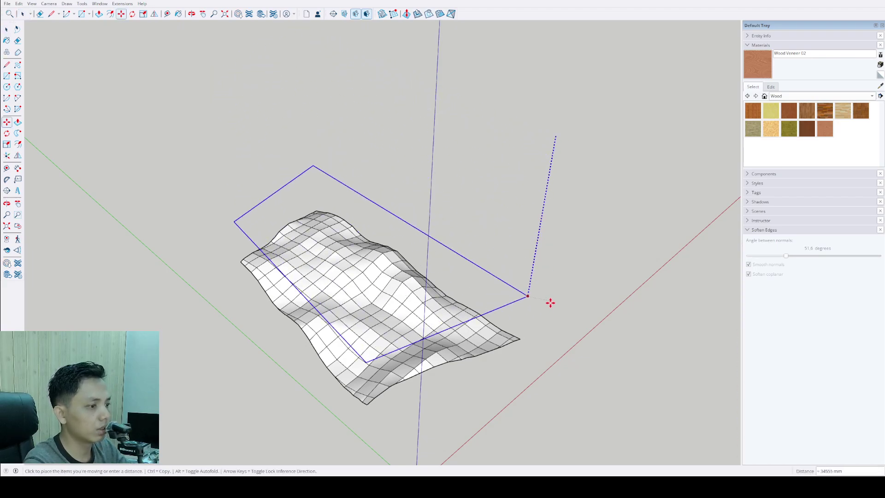
{"action": "middle_click_drag", "start_coordinate": [574, 346], "coordinate": [578, 217], "text": "shift"}
{"action": "scroll", "coordinate": [588, 219], "scroll_direction": "up", "scroll_amount": 3}
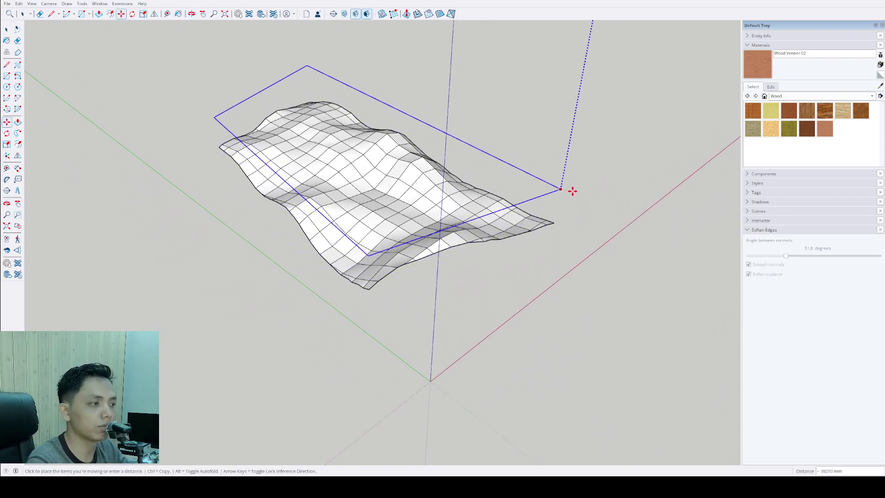
{"action": "mouse_move", "coordinate": [569, 233]}
{"action": "middle_mouse_down"}
{"action": "mouse_move", "coordinate": [569, 221]}
{"action": "mouse_move", "coordinate": [561, 228]}
{"action": "middle_mouse_up"}
{"action": "left_click_drag", "start_coordinate": [562, 227], "coordinate": [645, 234], "text": "shift"}
{"action": "scroll", "coordinate": [638, 237], "scroll_direction": "down", "scroll_amount": 3}
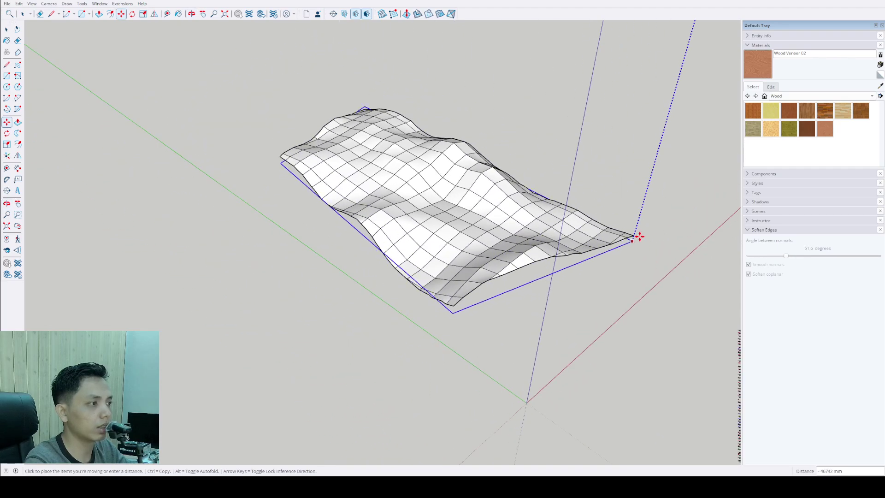
{"action": "left_click", "coordinate": [660, 62]}
{"action": "key", "text": "space"}
{"action": "scroll", "coordinate": [490, 219], "scroll_direction": "down", "scroll_amount": 2}
{"action": "middle_click_drag", "start_coordinate": [492, 217], "coordinate": [300, 279]}
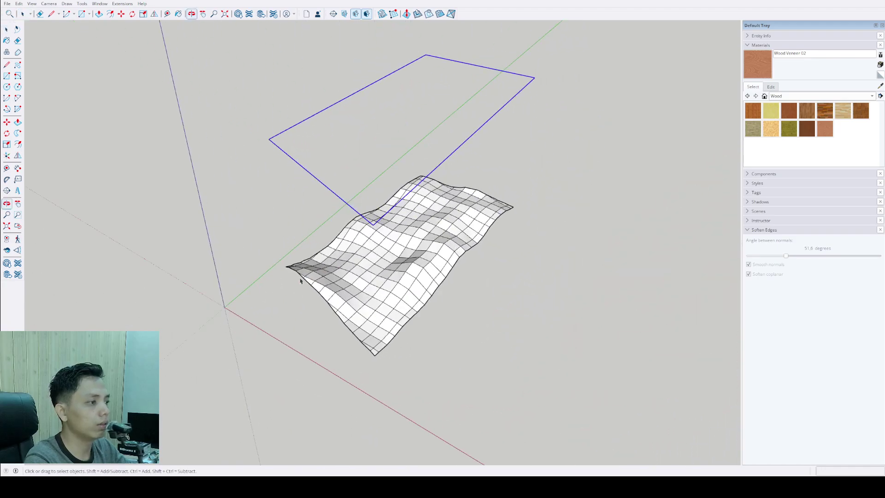
Select the whole trimmed terrain and paint it with Vegetation Grass from the Landscaping, Fencing and Vegetation materials.
{"action": "scroll", "coordinate": [401, 263], "scroll_direction": "up", "scroll_amount": 2}
{"action": "left_click", "coordinate": [401, 262]}
{"action": "triple_click", "coordinate": [401, 262]}
{"action": "middle_click_drag", "start_coordinate": [400, 262], "coordinate": [461, 258]}
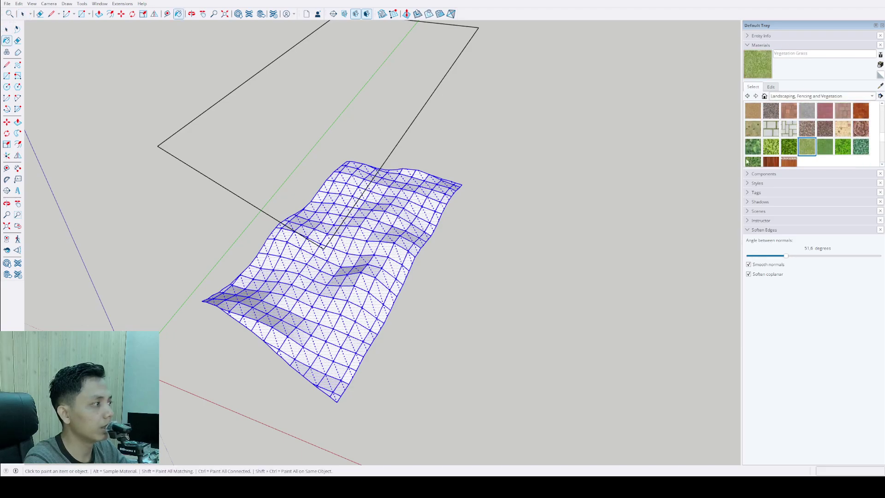
{"action": "middle_click_drag", "start_coordinate": [372, 243], "coordinate": [370, 226]}
{"action": "scroll", "coordinate": [373, 228], "scroll_direction": "up", "scroll_amount": 2}
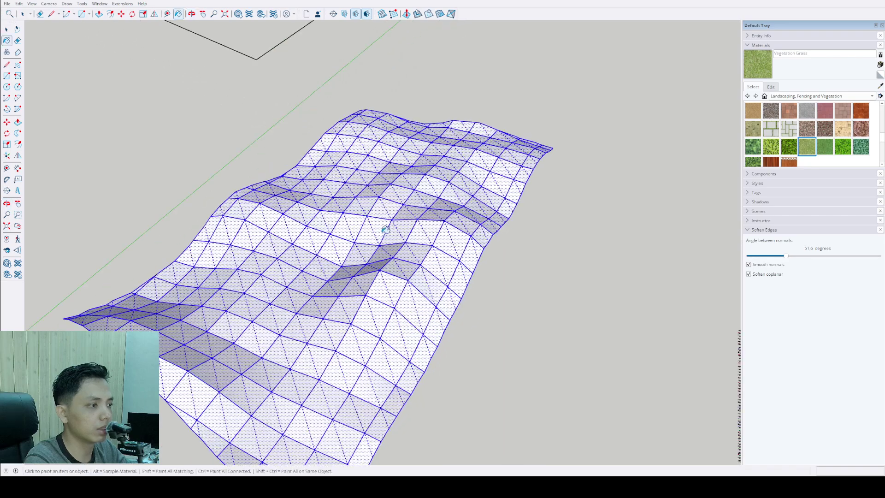
{"action": "left_click", "coordinate": [383, 229]}
{"action": "key", "text": "space"}
Try the Small Aggregate material on the selected terrain.
{"action": "scroll", "coordinate": [474, 239], "scroll_direction": "down", "scroll_amount": 2}
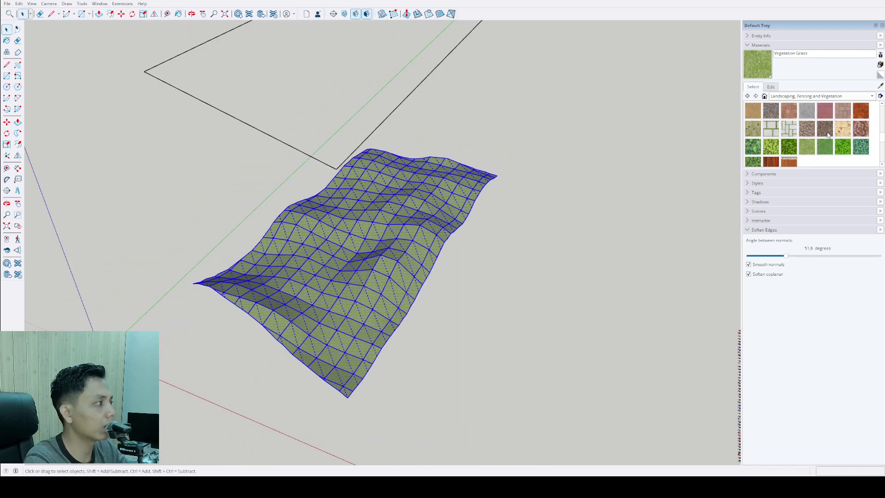
{"action": "left_click", "coordinate": [377, 231]}
{"action": "mouse_move", "coordinate": [351, 257]}
{"action": "middle_mouse_down"}
{"action": "mouse_move", "coordinate": [557, 192]}
{"action": "mouse_move", "coordinate": [331, 249]}
{"action": "middle_mouse_up"}
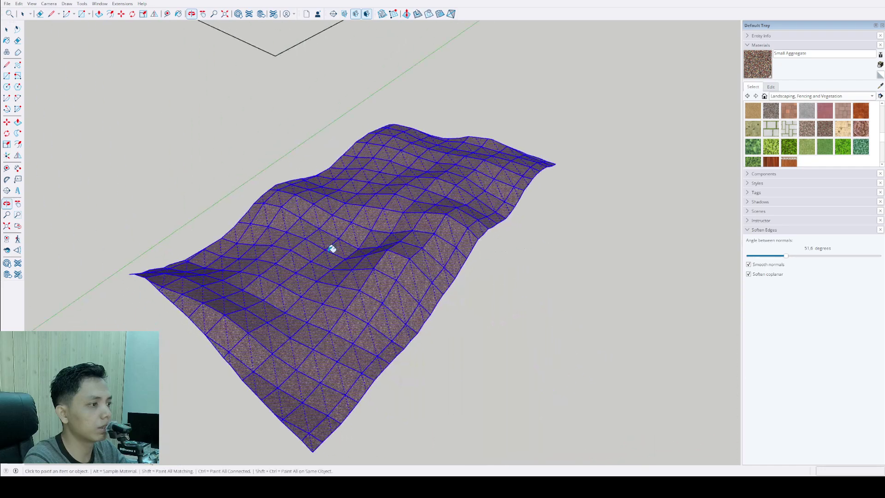
Repaint the selected terrain with Vegetation Grass, then clear the selection.
{"action": "left_click", "coordinate": [389, 207]}
{"action": "scroll", "coordinate": [390, 221], "scroll_direction": "down", "scroll_amount": 2}
{"action": "mouse_move", "coordinate": [390, 222]}
{"action": "middle_mouse_down"}
{"action": "mouse_move", "coordinate": [406, 230]}
{"action": "mouse_move", "coordinate": [675, 227]}
{"action": "mouse_move", "coordinate": [375, 253]}
{"action": "mouse_move", "coordinate": [442, 263]}
{"action": "mouse_move", "coordinate": [395, 280]}
{"action": "mouse_move", "coordinate": [426, 297]}
{"action": "mouse_move", "coordinate": [411, 310]}
{"action": "mouse_move", "coordinate": [422, 296]}
{"action": "mouse_move", "coordinate": [417, 253]}
{"action": "mouse_move", "coordinate": [427, 278]}
{"action": "mouse_move", "coordinate": [328, 255]}
{"action": "mouse_move", "coordinate": [258, 307]}
{"action": "mouse_move", "coordinate": [269, 322]}
{"action": "mouse_move", "coordinate": [309, 330]}
{"action": "mouse_move", "coordinate": [550, 312]}
{"action": "mouse_move", "coordinate": [423, 300]}
{"action": "mouse_move", "coordinate": [543, 290]}
{"action": "mouse_move", "coordinate": [407, 252]}
{"action": "mouse_move", "coordinate": [404, 302]}
{"action": "mouse_move", "coordinate": [416, 308]}
{"action": "middle_mouse_up"}
{"action": "key", "text": "space"}
{"action": "left_click", "coordinate": [502, 235]}
{"action": "scroll", "coordinate": [418, 207], "scroll_direction": "down", "scroll_amount": 2}
{"action": "scroll", "coordinate": [424, 293], "scroll_direction": "up", "scroll_amount": 3}
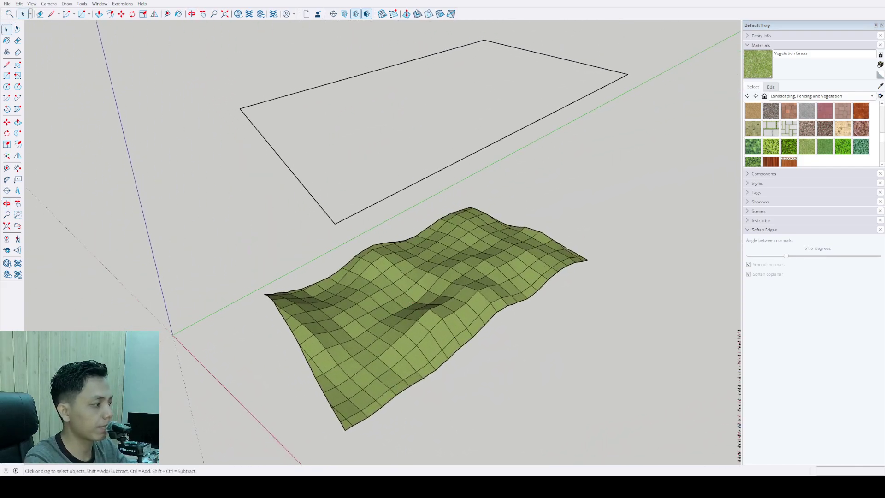